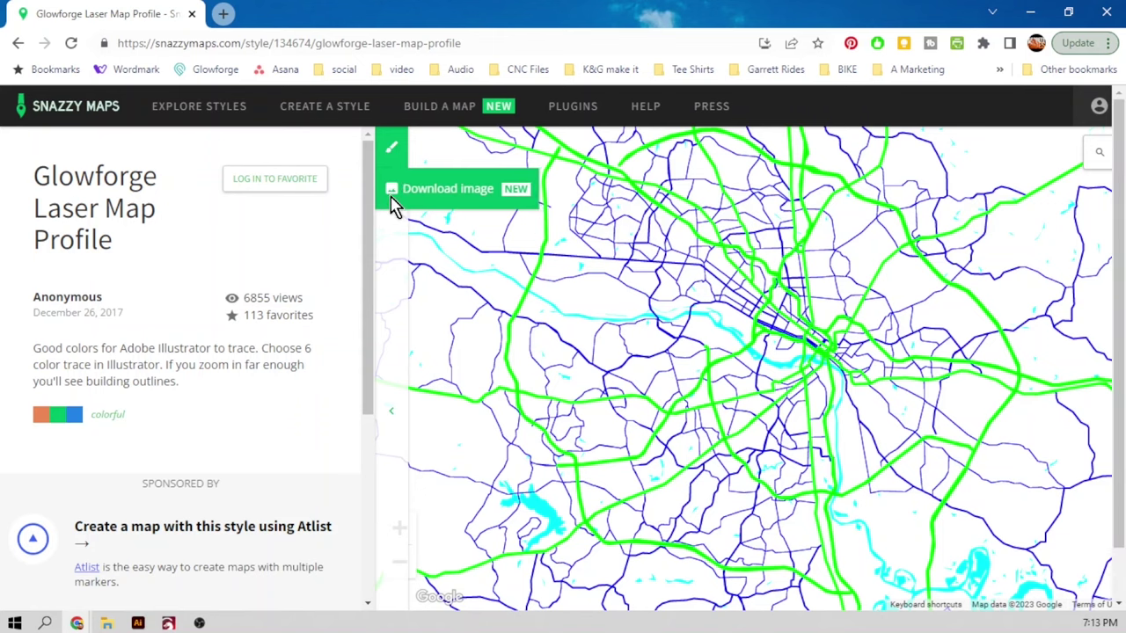
# Start registering a new account for image downloads, entering the account name and e-mail address.
pyautogui.click(391, 200)
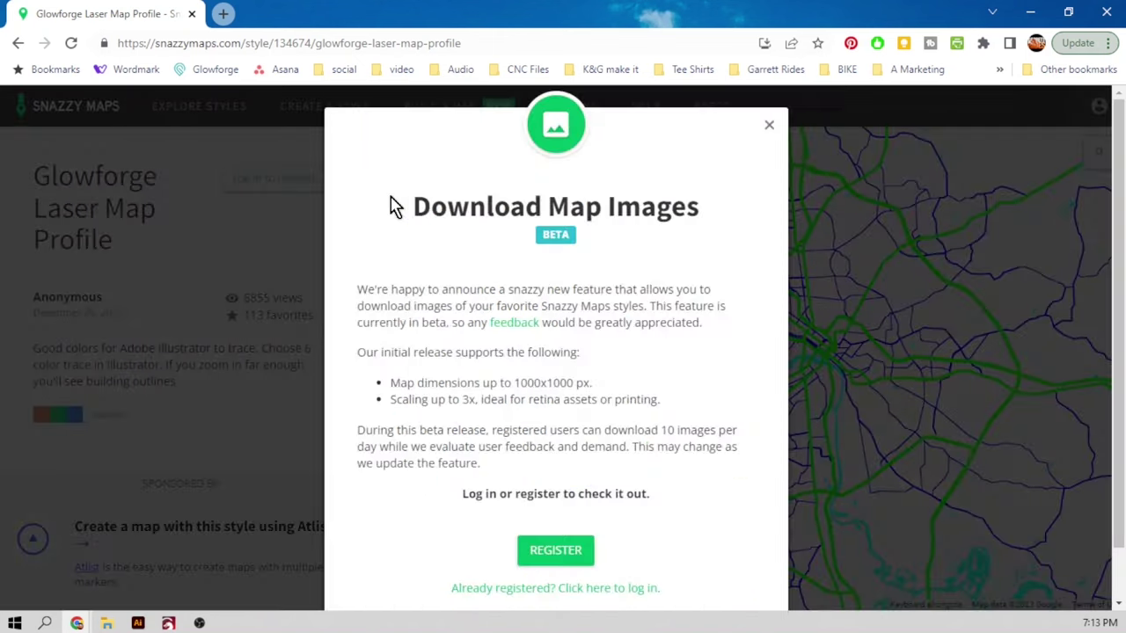
pyautogui.click(574, 548)
pyautogui.click(540, 294)
pyautogui.write('tester')
pyautogui.click(515, 353)
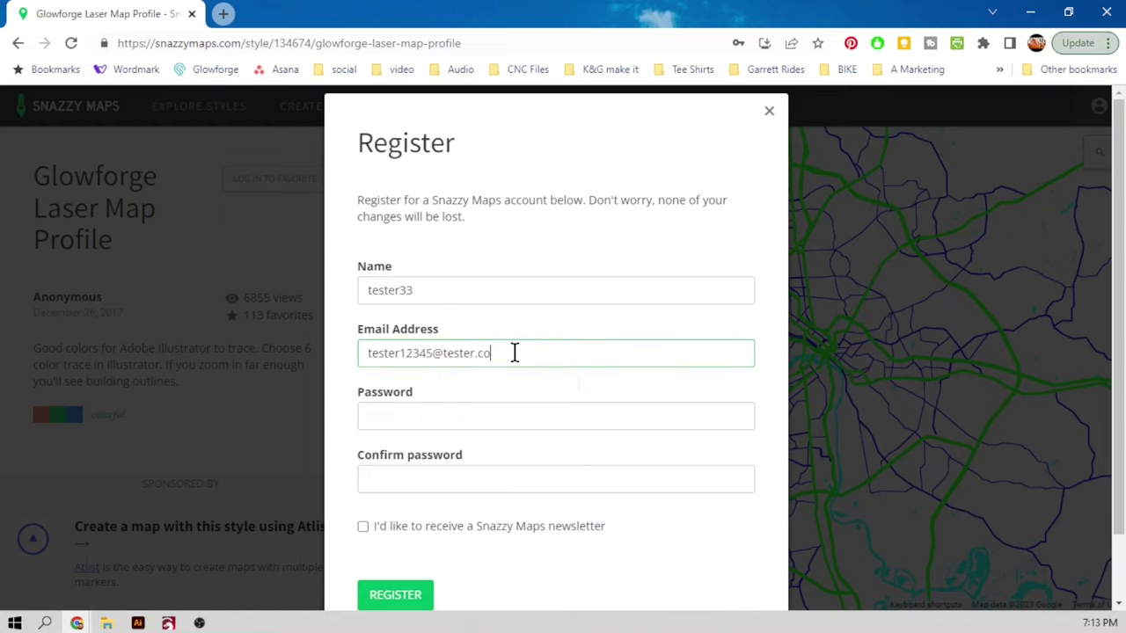
# Enter and confirm the account password, submit the registration, and save the password in Chrome.
pyautogui.click(470, 414)
pyautogui.click(419, 477)
pyautogui.write('tester')
pyautogui.press('Return')
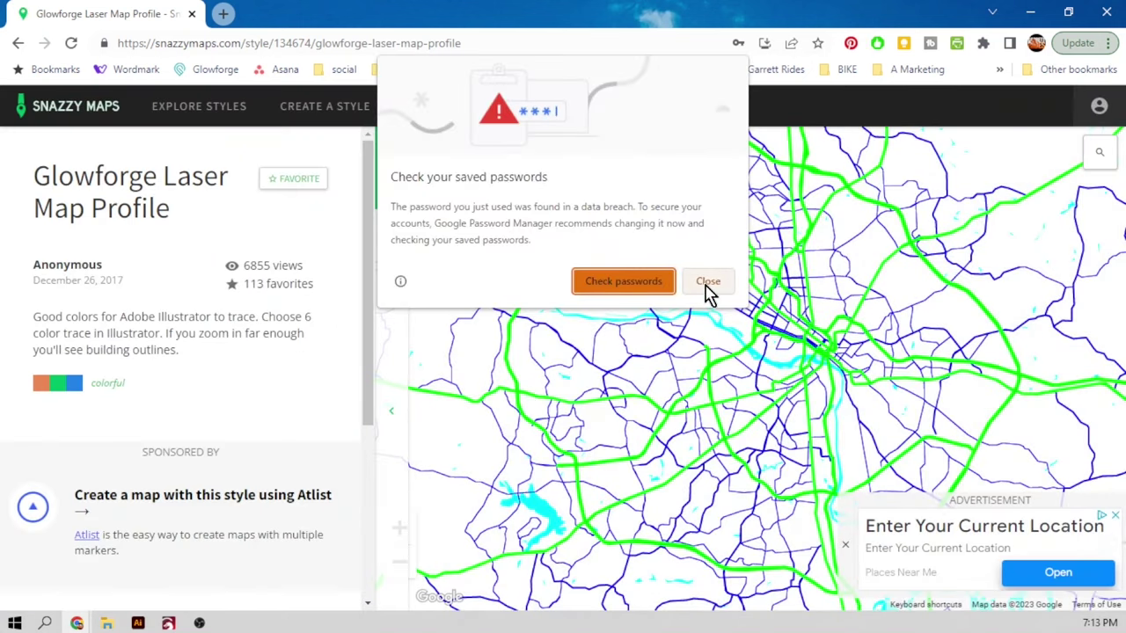
pyautogui.click(708, 286)
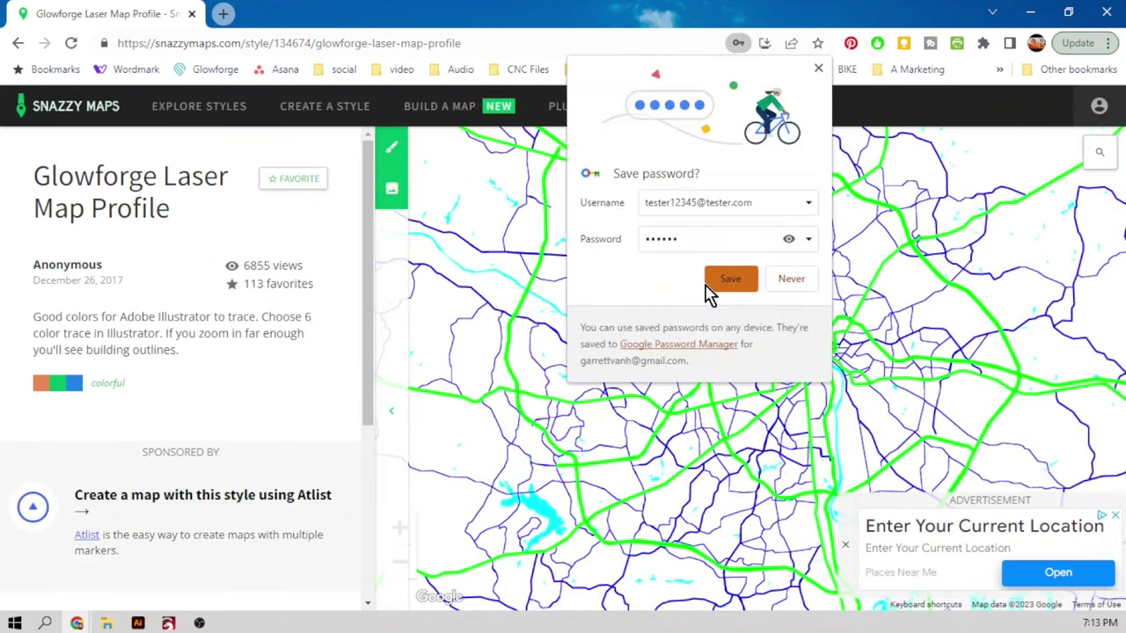
pyautogui.click(734, 282)
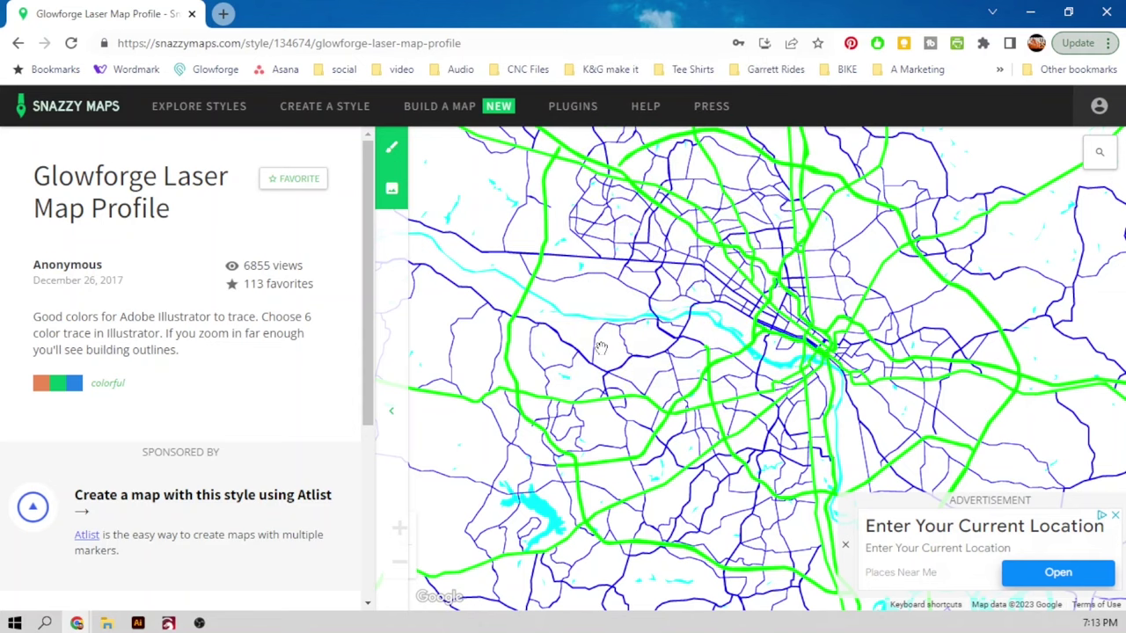
# Collapse the style info and set the download image dimensions to 1000 × 1000 px.
pyautogui.click(389, 415)
pyautogui.scroll(-1, 769, 357)
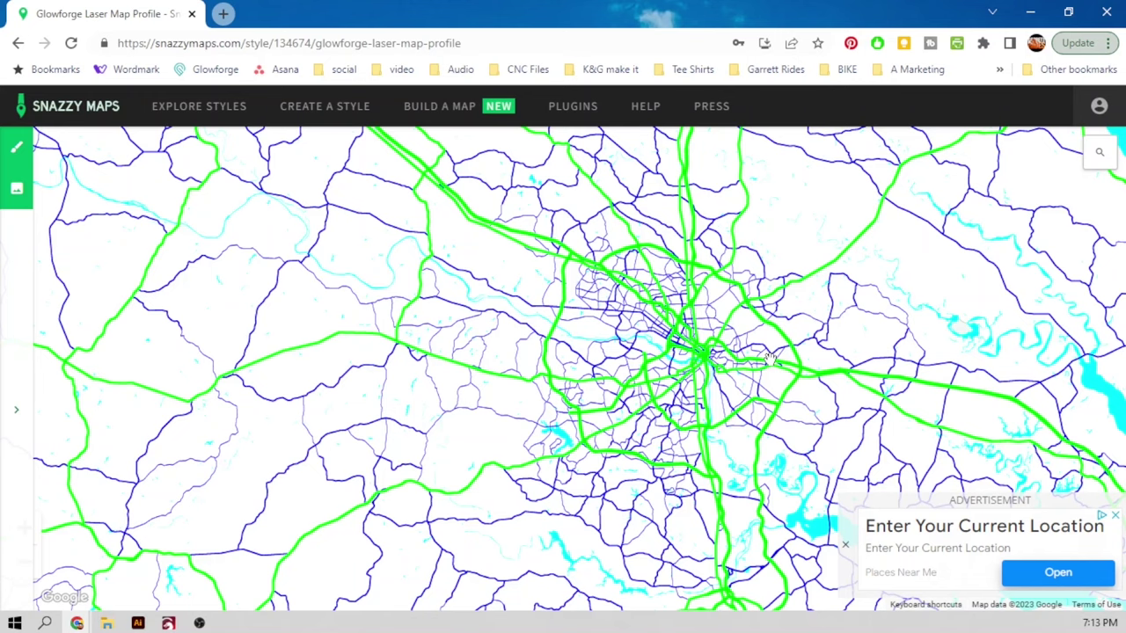
pyautogui.scroll(1, 768, 357)
pyautogui.click(19, 192)
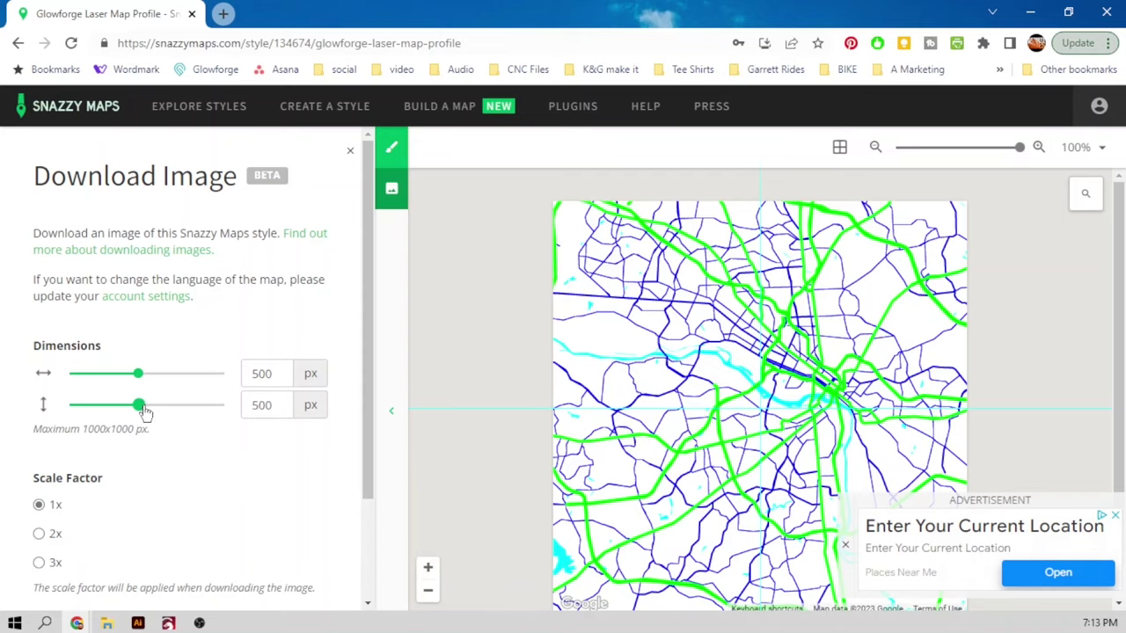
pyautogui.moveTo(138, 405); pyautogui.dragTo(225, 405)
pyautogui.moveTo(138, 373); pyautogui.dragTo(255, 374)
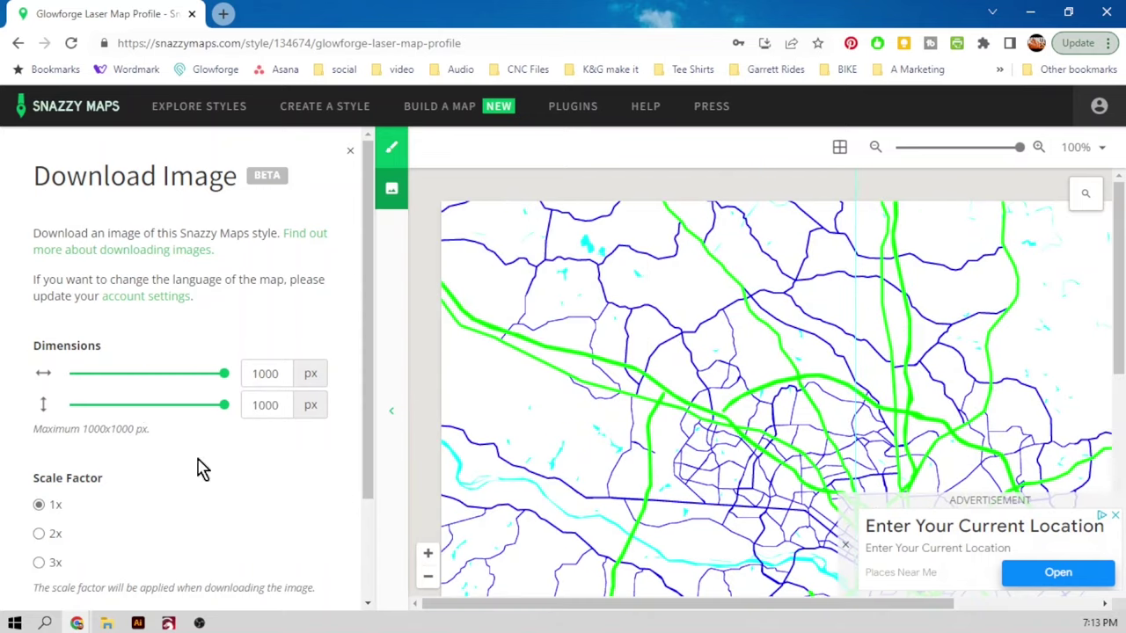
# Choose the 3x scale factor, shrink the preview and zoom the map closer.
pyautogui.scroll(-2, 259, 452)
pyautogui.click(40, 433)
pyautogui.moveTo(1019, 146); pyautogui.dragTo(987, 146)
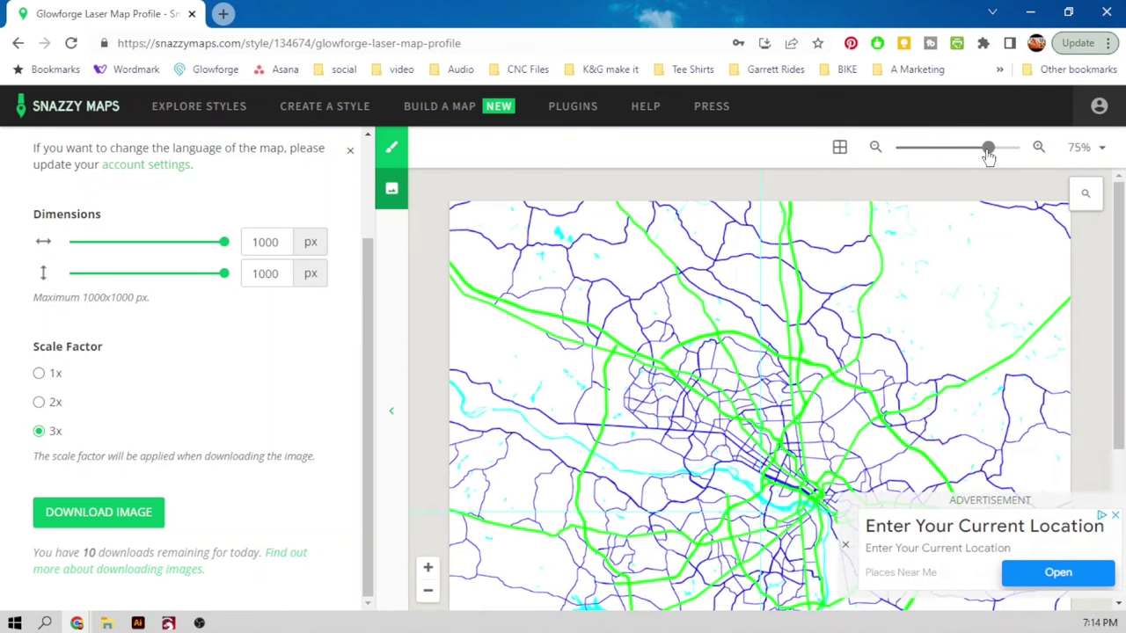
pyautogui.click(428, 570)
# Zoom the map in one level, centre downtown and the river, and resize the preview.
pyautogui.click(429, 569)
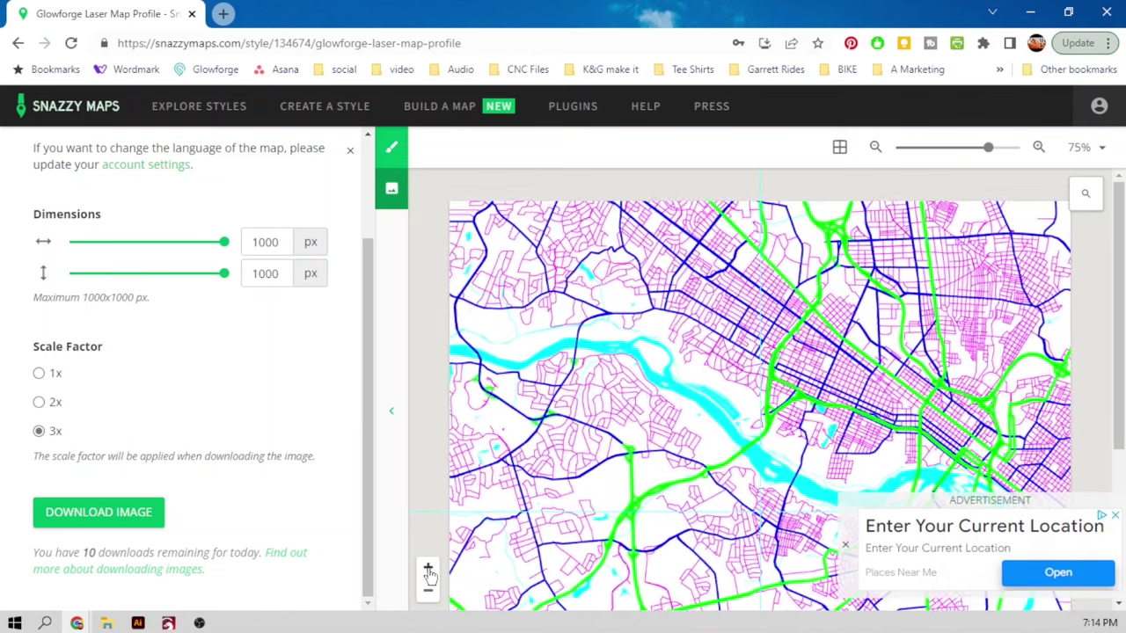
pyautogui.moveTo(985, 146); pyautogui.dragTo(982, 148)
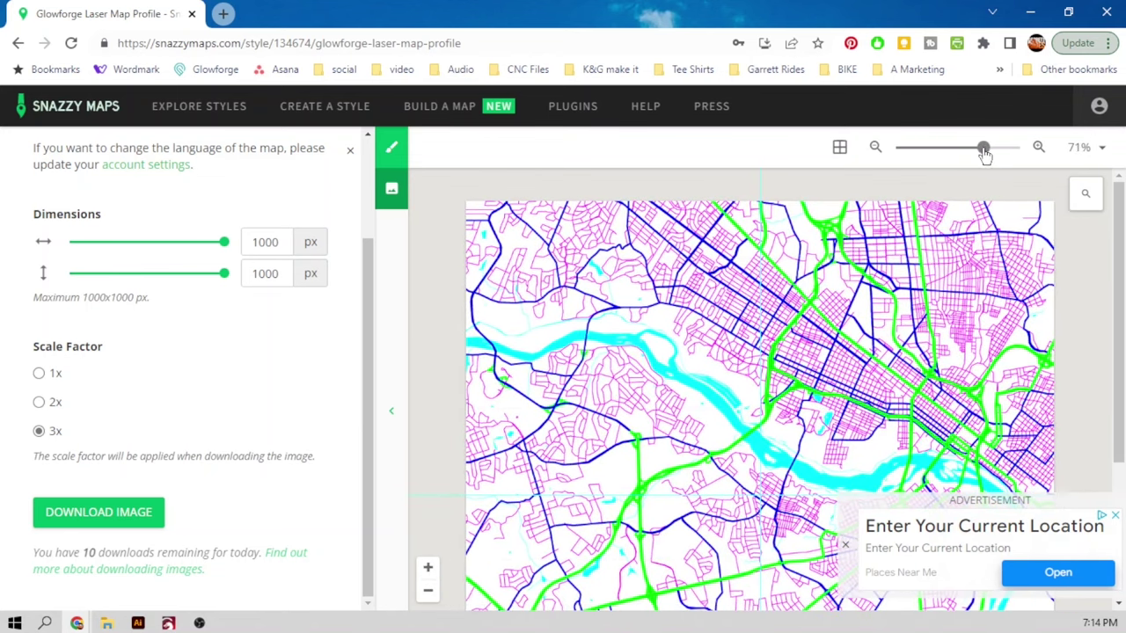
pyautogui.moveTo(994, 518); pyautogui.dragTo(771, 498)
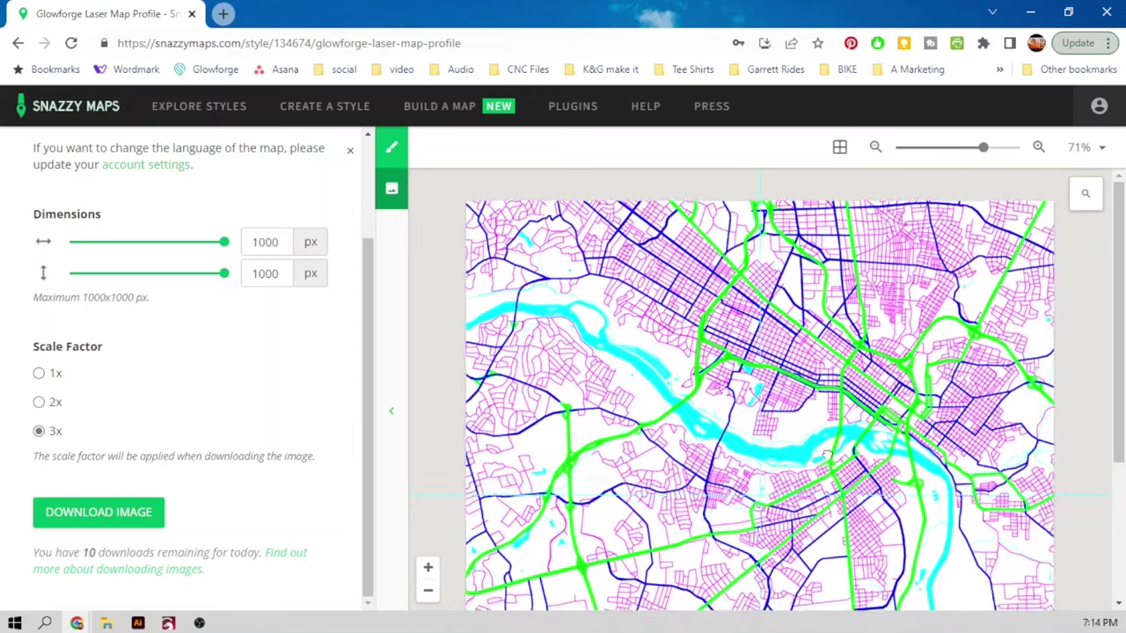
pyautogui.click(876, 149)
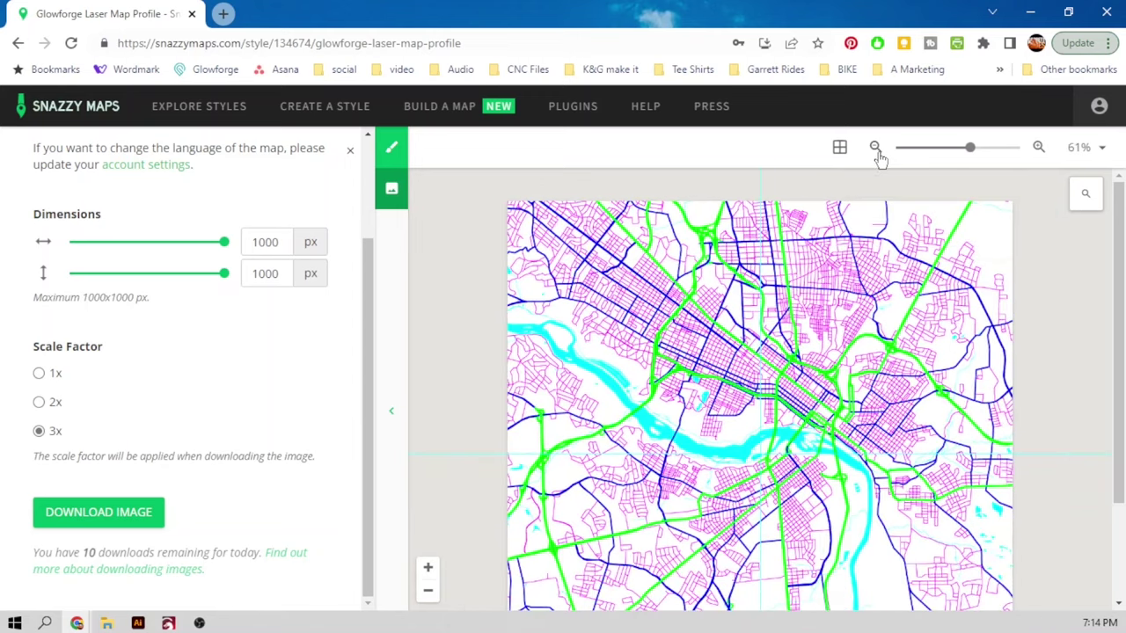
pyautogui.click(876, 149)
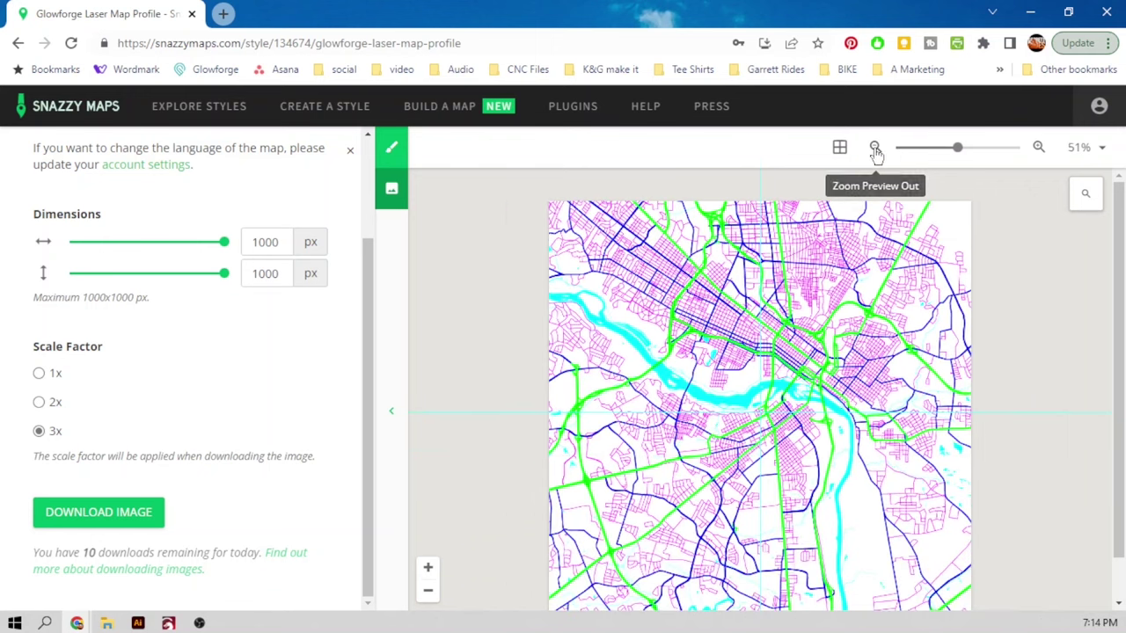
pyautogui.click(1039, 147)
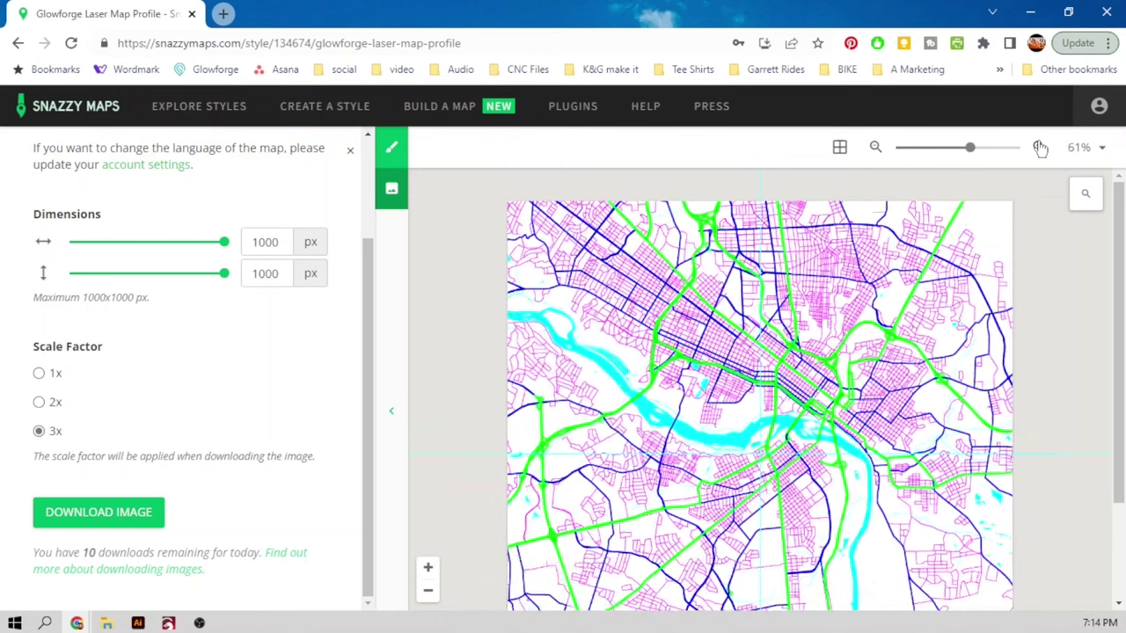
pyautogui.click(1039, 147)
pyautogui.click(1039, 147)
# Fine-tune the map framing and download the 1000 × 1000 px, 3x map image.
pyautogui.moveTo(1118, 236); pyautogui.dragTo(1117, 352)
pyautogui.moveTo(879, 290); pyautogui.dragTo(971, 442)
pyautogui.moveTo(1119, 369); pyautogui.dragTo(937, 296)
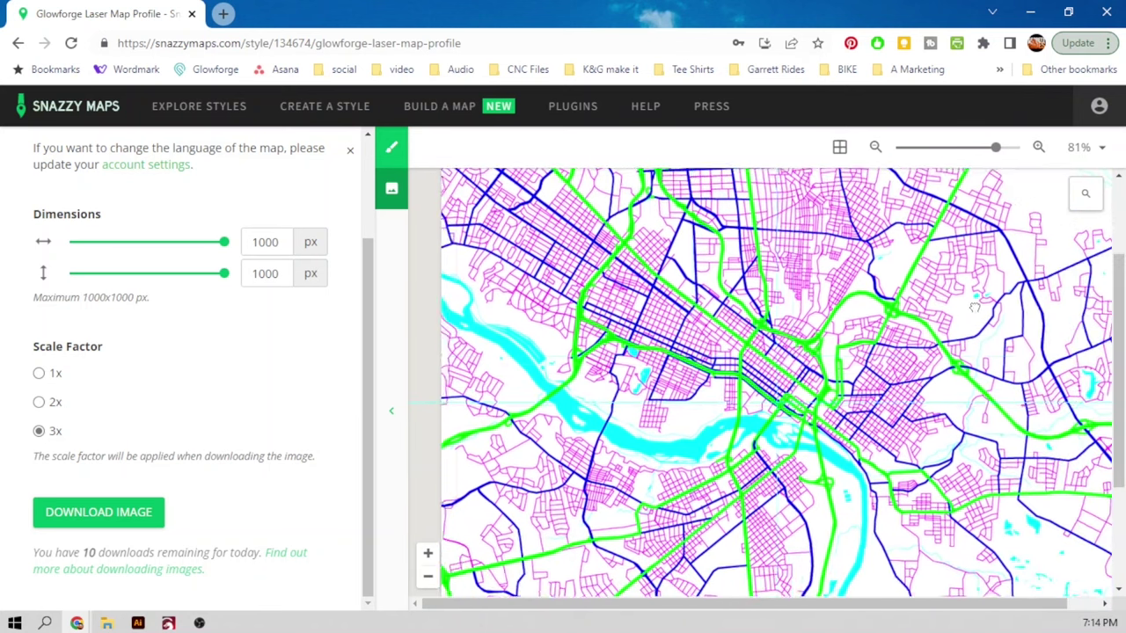
pyautogui.moveTo(1118, 467); pyautogui.dragTo(1121, 574)
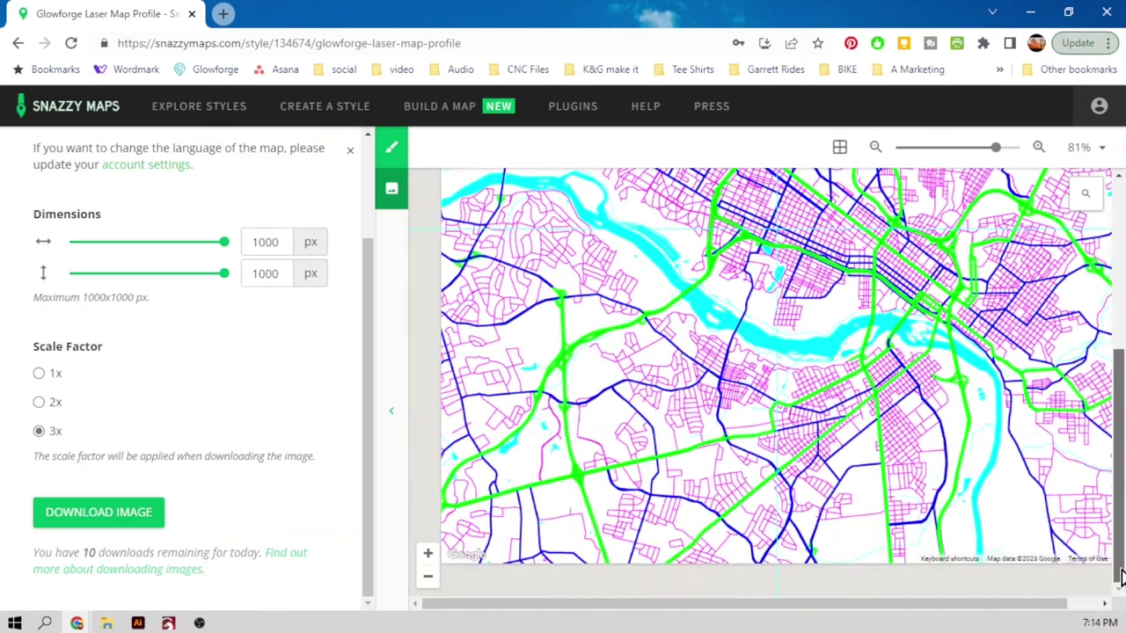
pyautogui.click(143, 511)
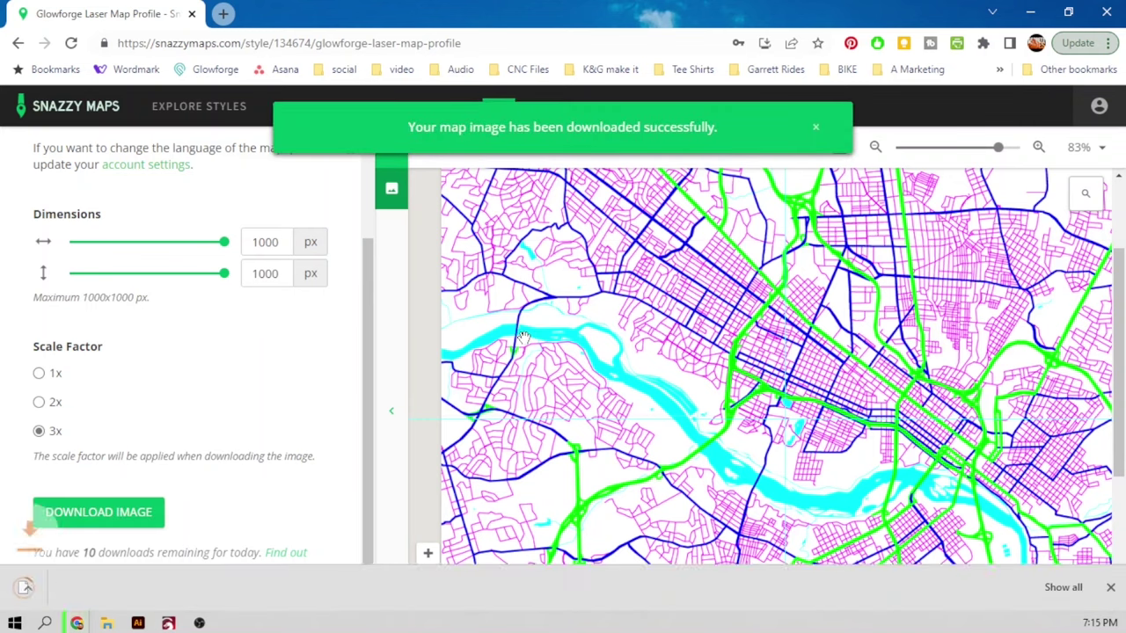
pyautogui.click(106, 623)
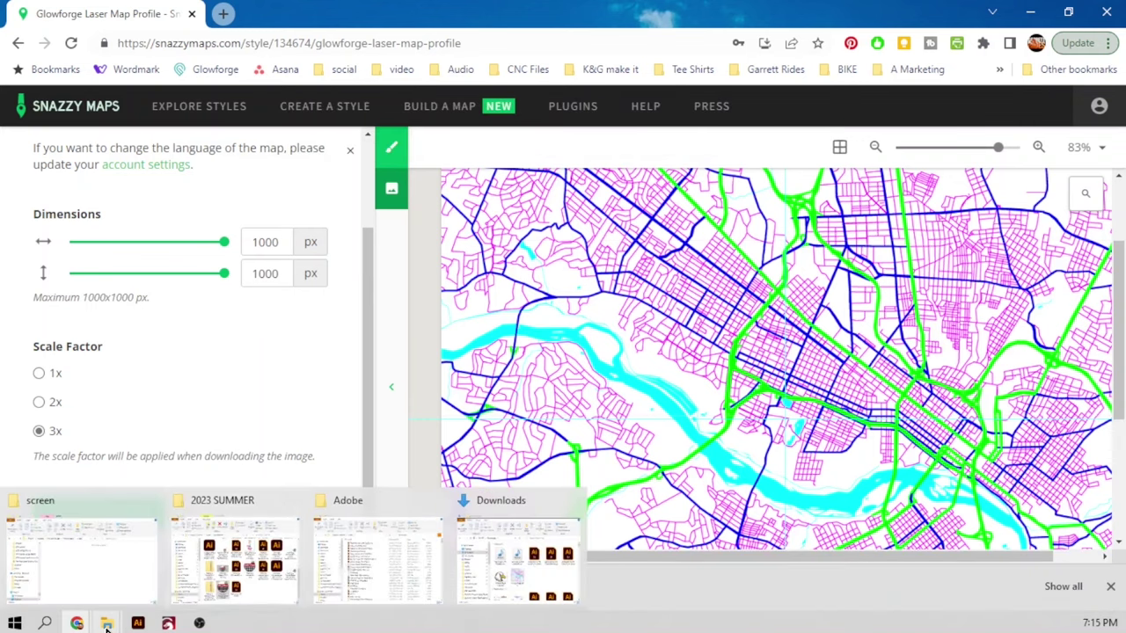
# Open snazzy-image.png from the Downloads folder with Adobe Illustrator 2023.
pyautogui.click(475, 574)
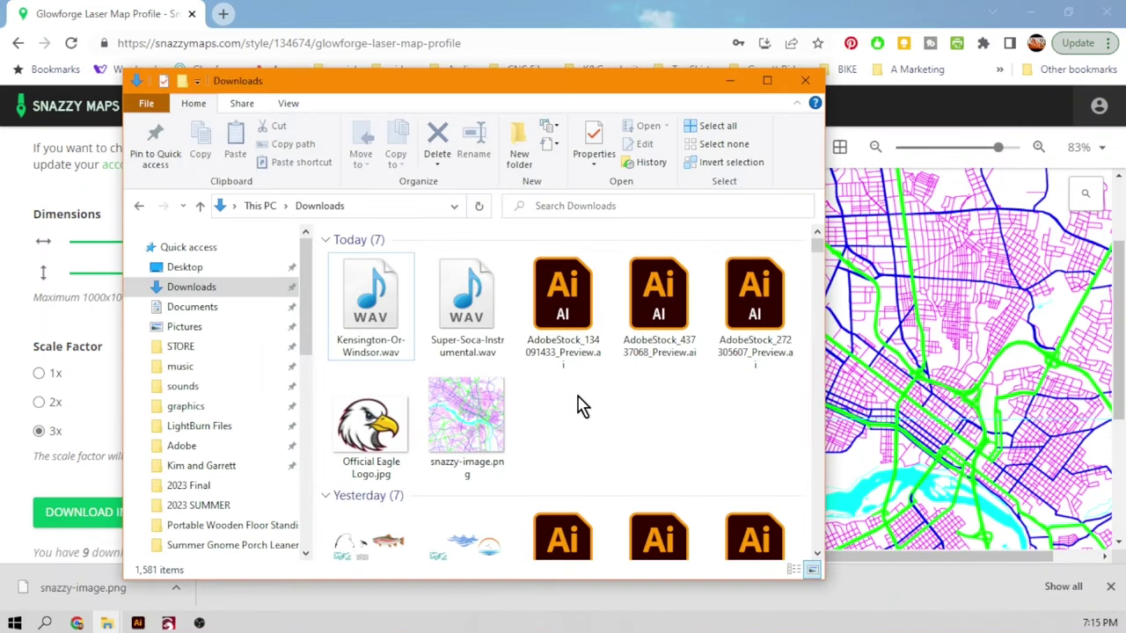
pyautogui.rightClick(486, 413)
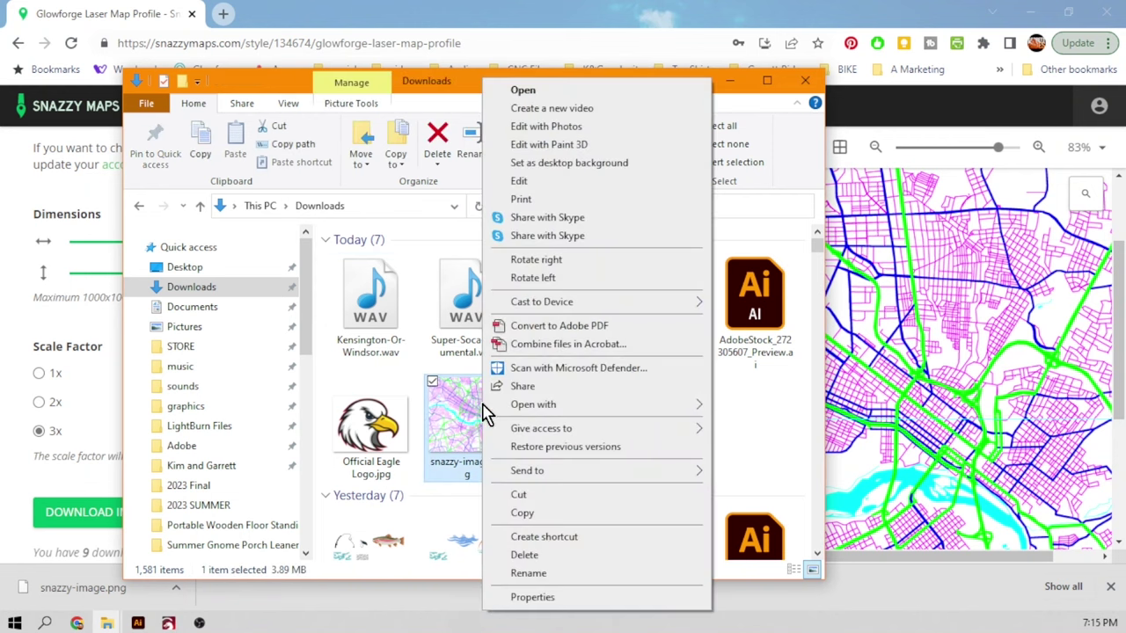
pyautogui.moveTo(522, 407)
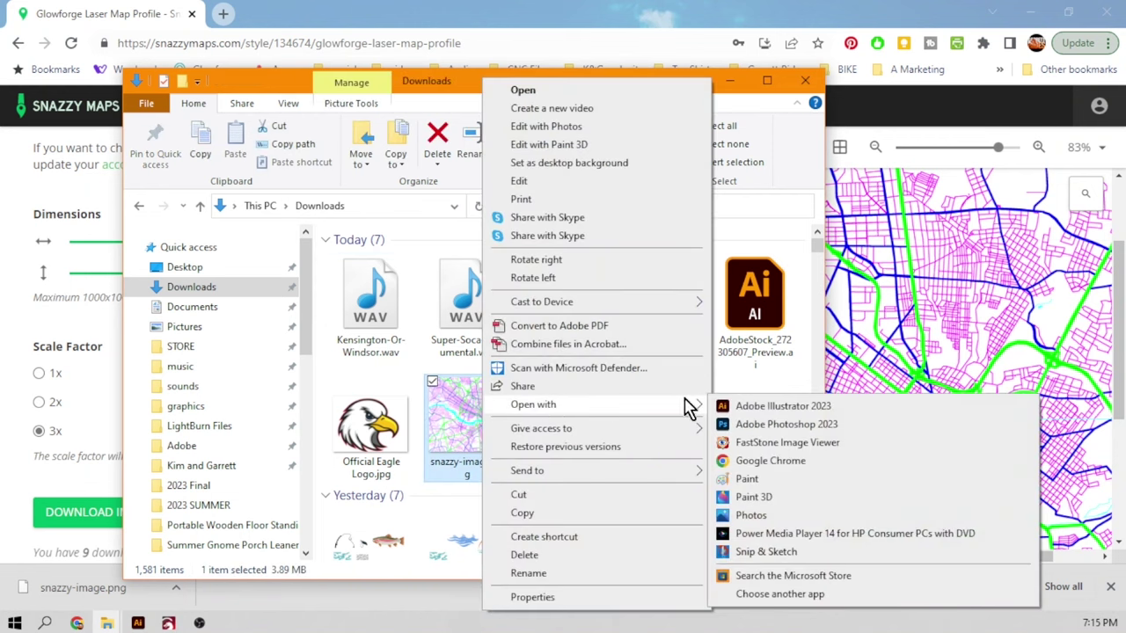
pyautogui.click(772, 407)
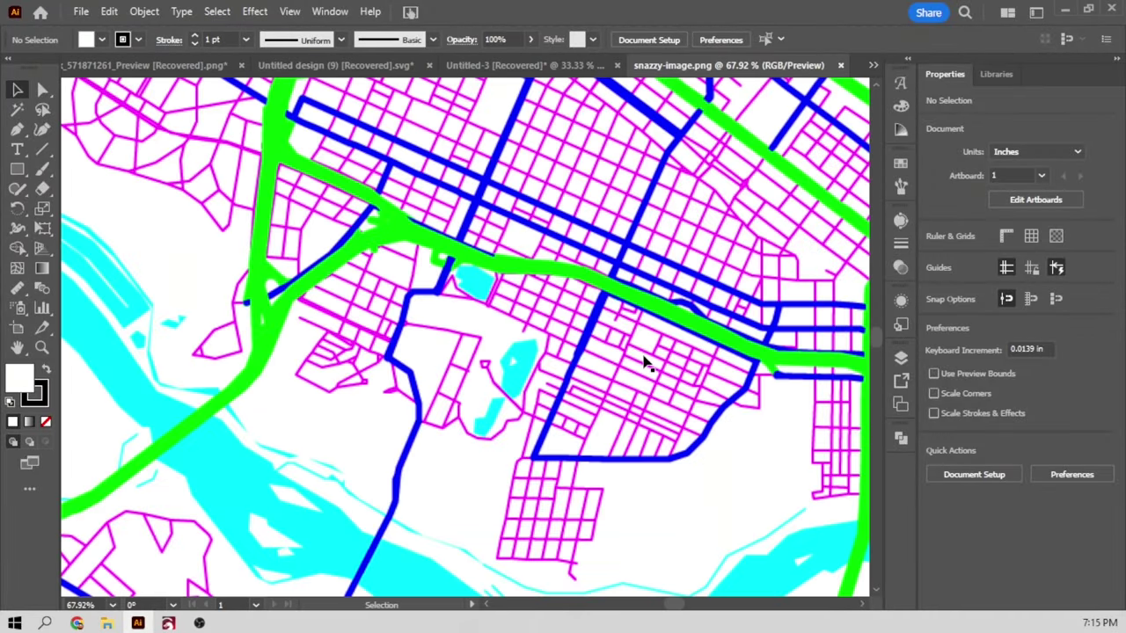
# Zoom out to 12.5% to show the whole map, then select the placed image.
pyautogui.scroll(-10, 643, 362)
pyautogui.scroll(5, 643, 363)
pyautogui.keyDown('ctrl'); pyautogui.keyDown('alt'); pyautogui.click(644, 355); pyautogui.keyUp('alt'); pyautogui.keyUp('ctrl')
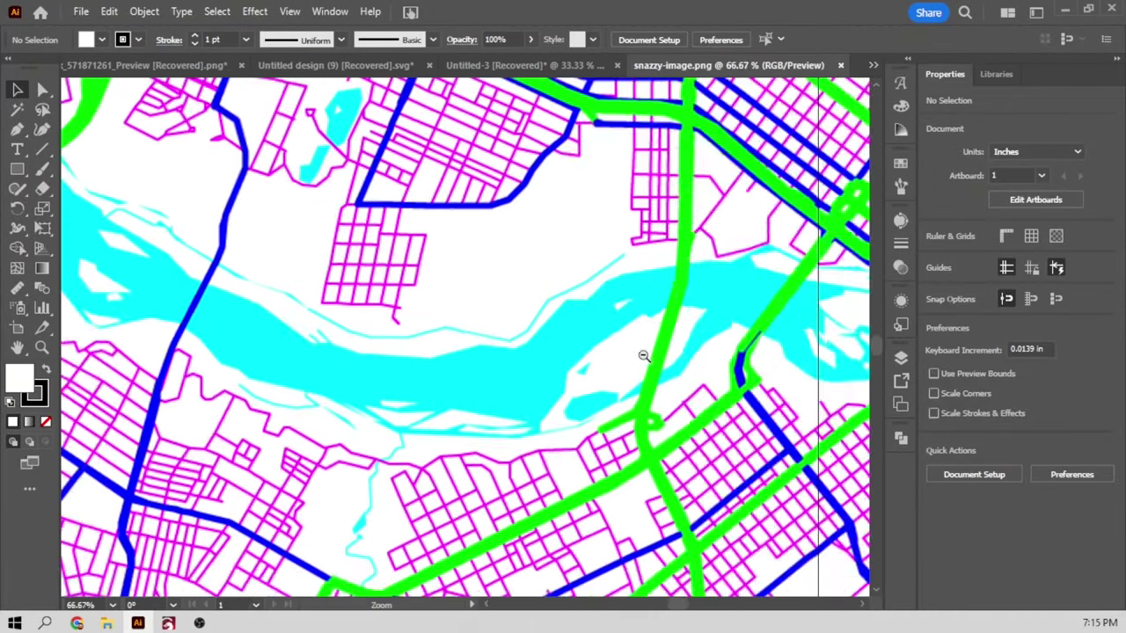
pyautogui.keyDown('ctrl'); pyautogui.keyDown('alt'); pyautogui.click(643, 355); pyautogui.keyUp('alt'); pyautogui.keyUp('ctrl')
pyautogui.keyDown('ctrl'); pyautogui.keyDown('alt'); pyautogui.click(643, 356); pyautogui.keyUp('alt'); pyautogui.keyUp('ctrl')
pyautogui.keyDown('ctrl'); pyautogui.keyDown('alt'); pyautogui.click(643, 356); pyautogui.keyUp('alt'); pyautogui.keyUp('ctrl')
pyautogui.keyDown('ctrl'); pyautogui.keyDown('alt'); pyautogui.click(643, 356); pyautogui.keyUp('alt'); pyautogui.keyUp('ctrl')
pyautogui.keyDown('ctrl'); pyautogui.keyDown('alt'); pyautogui.click(643, 355); pyautogui.keyUp('alt'); pyautogui.keyUp('ctrl')
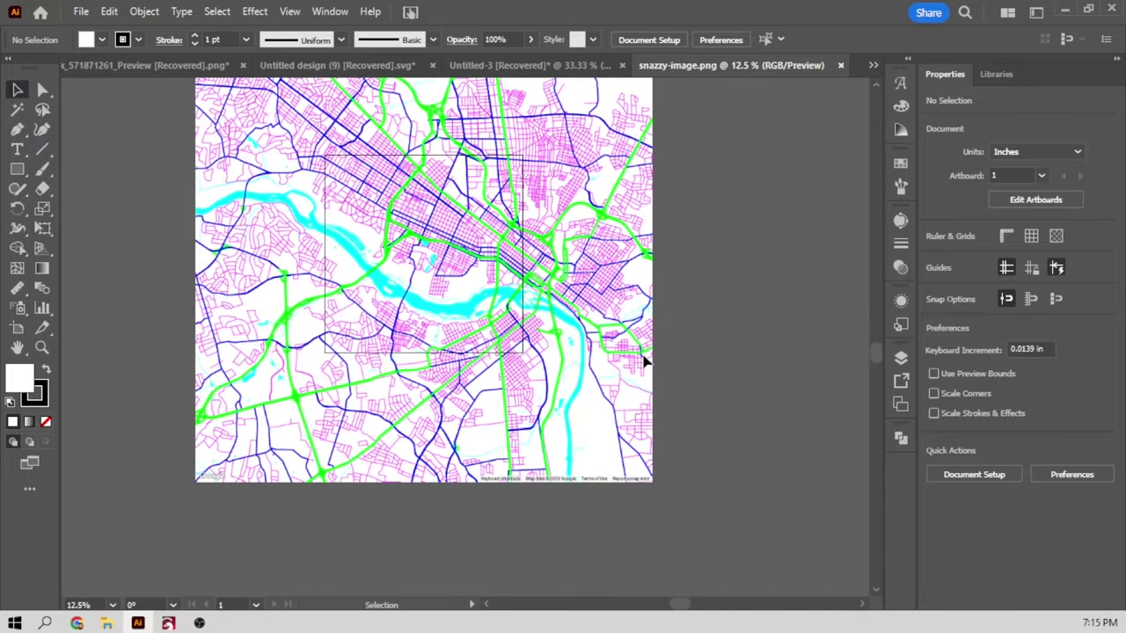
pyautogui.scroll(1, 642, 359)
pyautogui.click(557, 344)
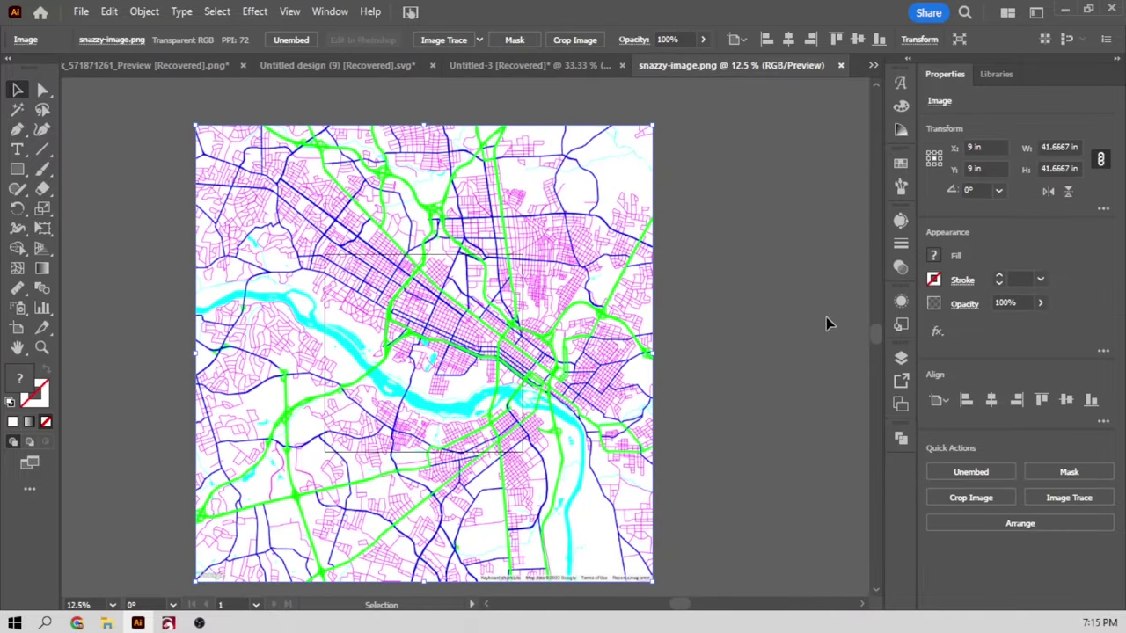
# Select the map image and open the Image Trace panel from the Window menu.
pyautogui.click(794, 247)
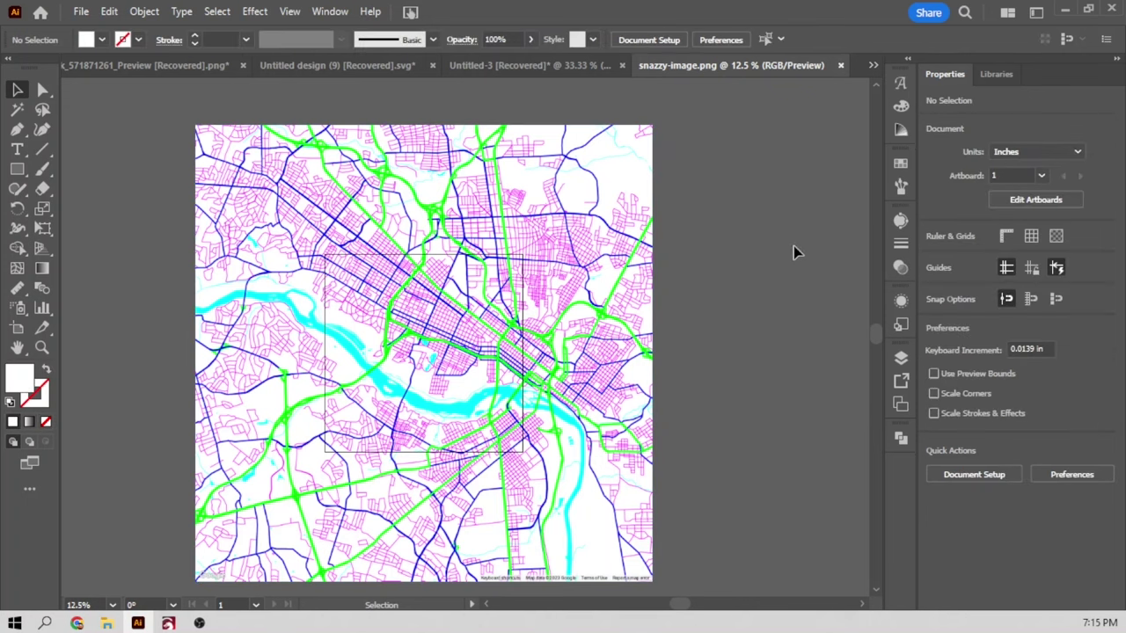
pyautogui.click(644, 202)
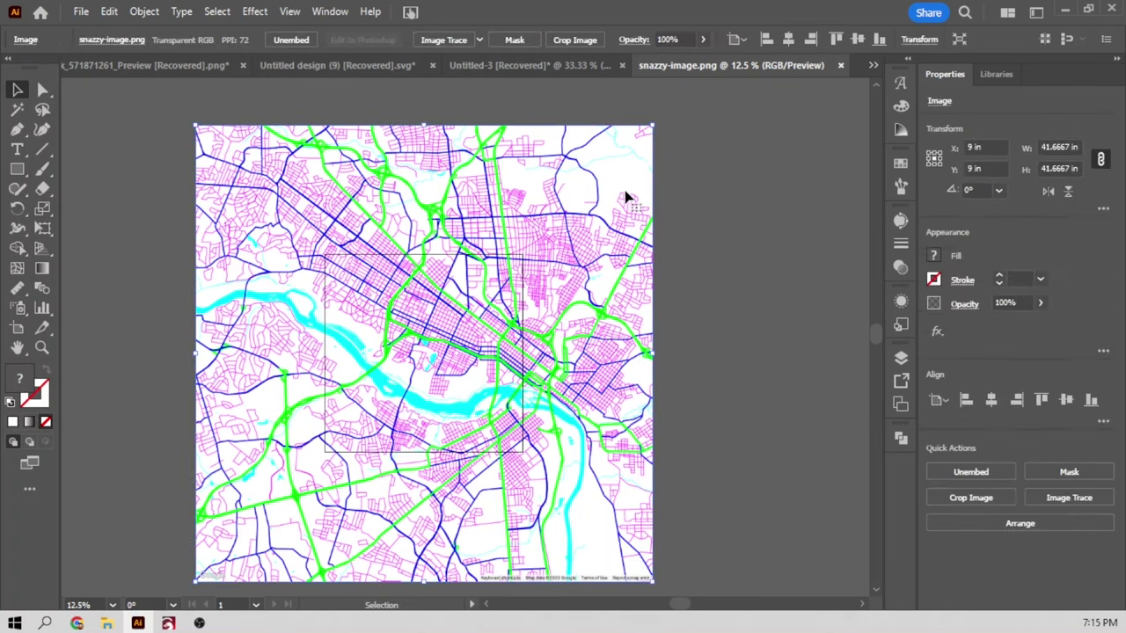
pyautogui.click(342, 14)
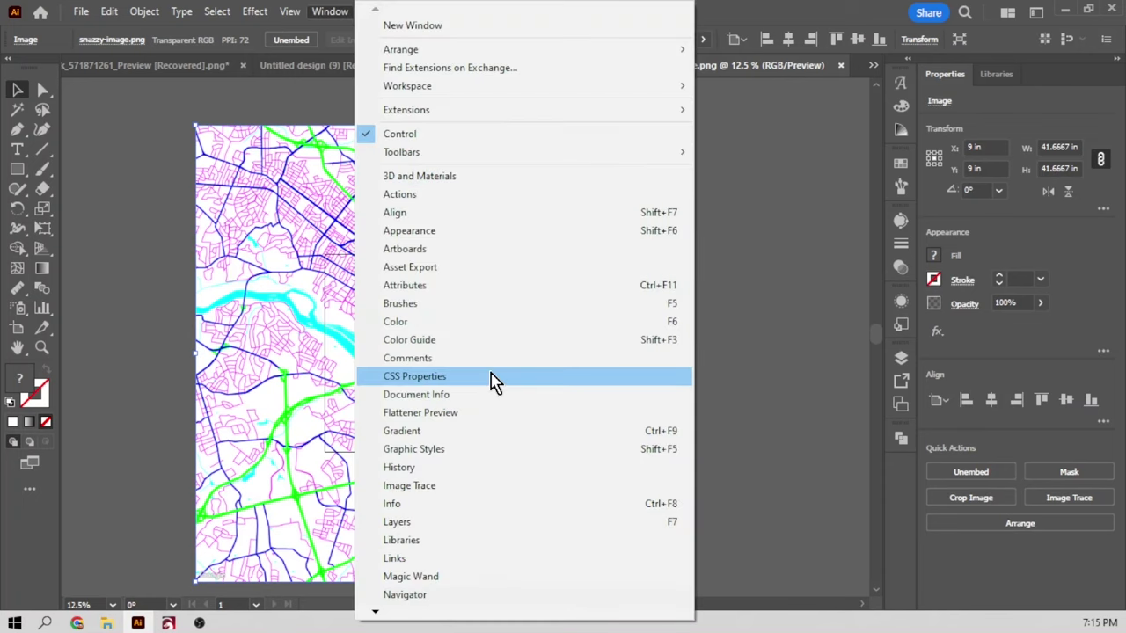
pyautogui.click(443, 498)
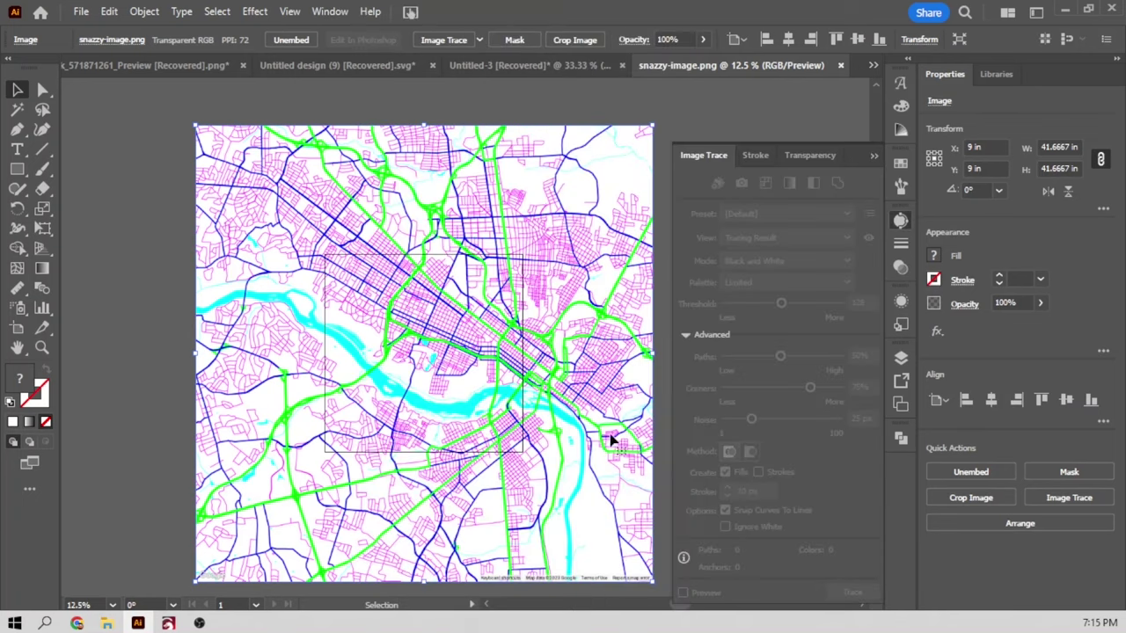
# Reselect the map image and trace it with the 3 Colors preset.
pyautogui.click(666, 139)
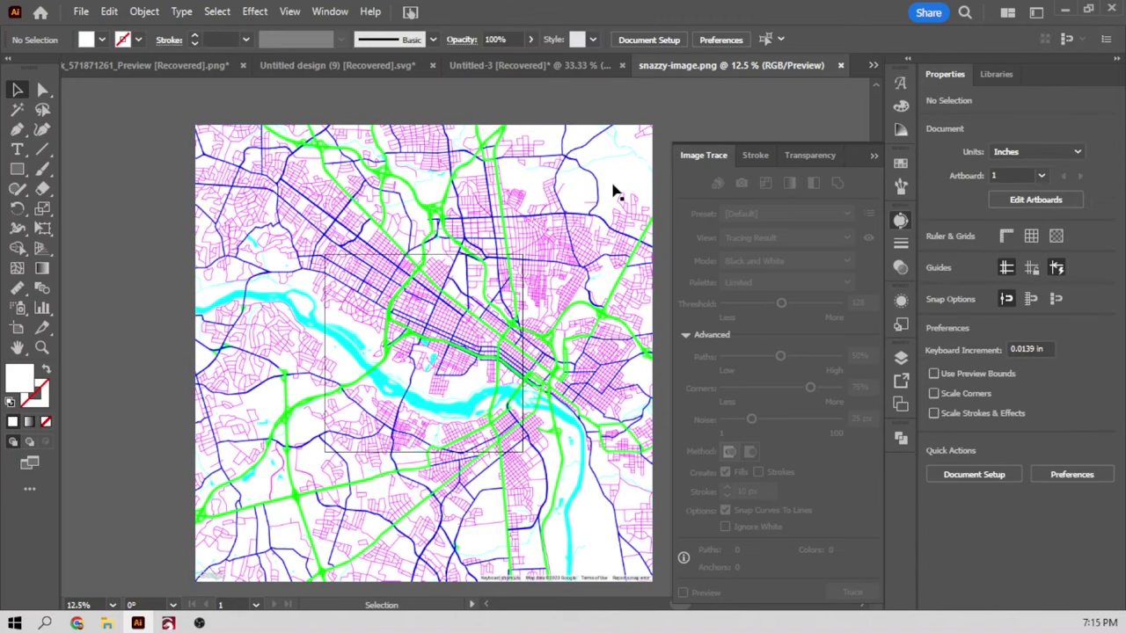
pyautogui.click(606, 201)
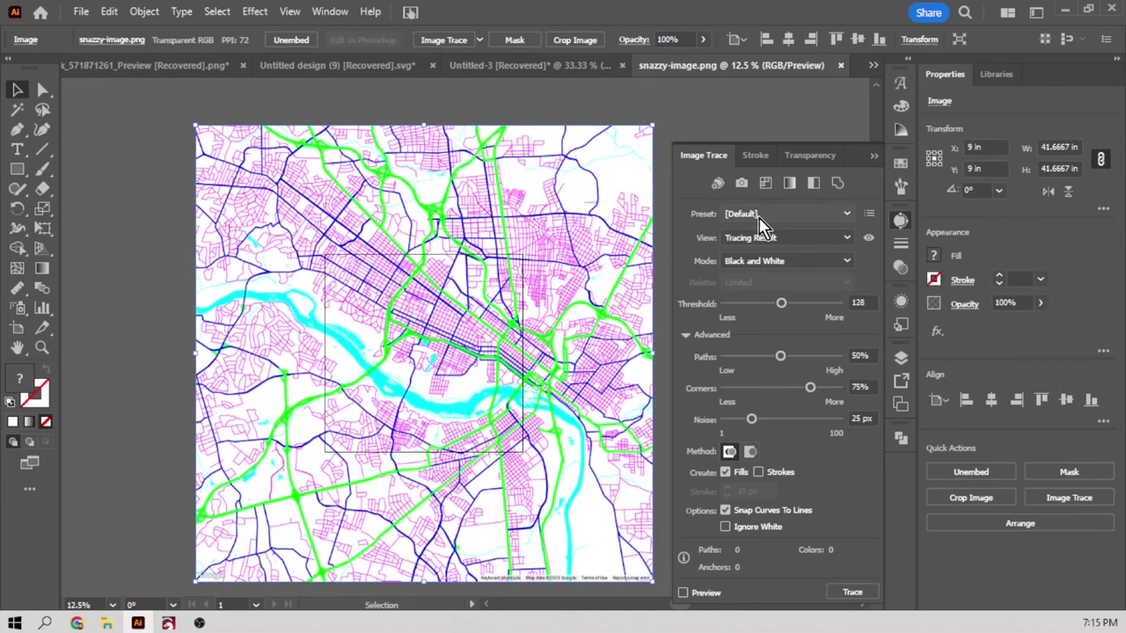
pyautogui.click(771, 215)
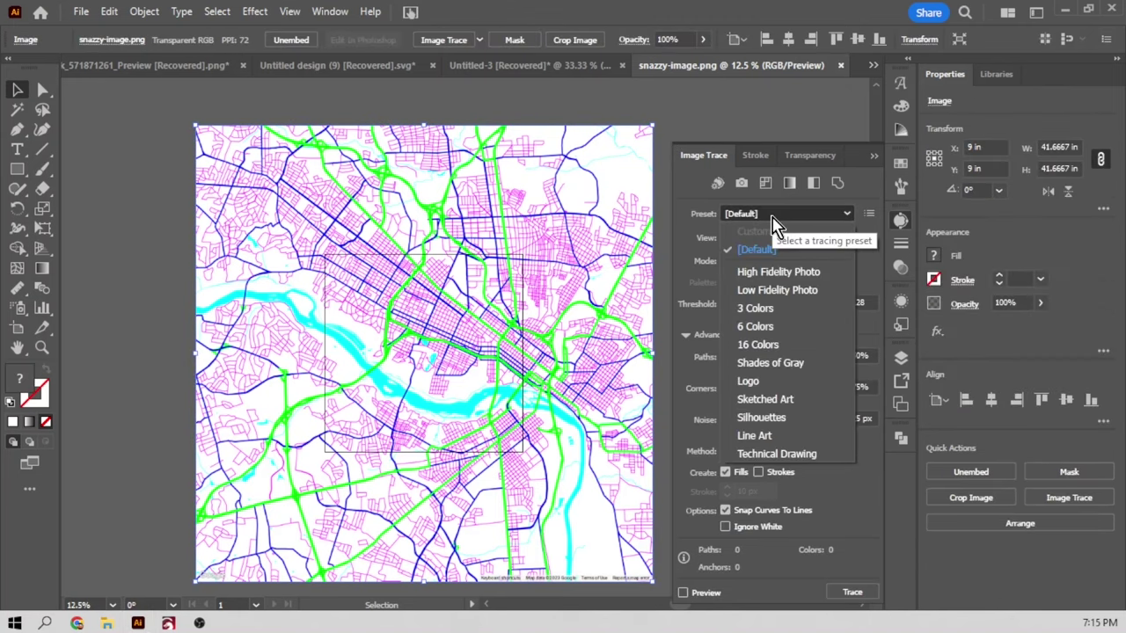
pyautogui.click(755, 309)
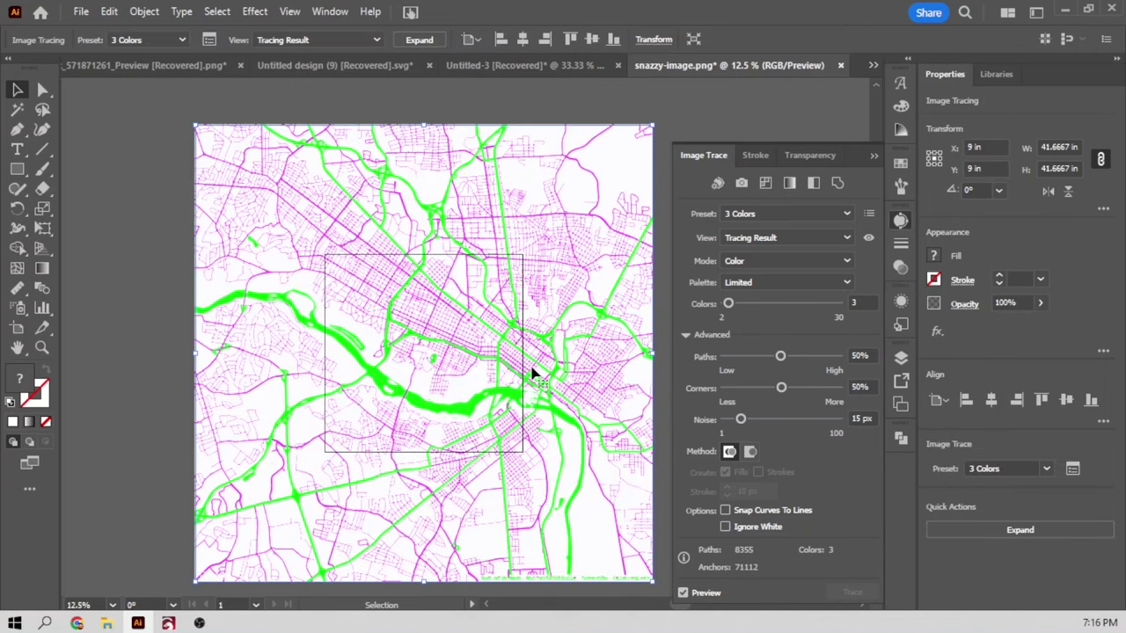
# Zoom in on the river area and raise the trace Colors slider from 3 to 5.
pyautogui.press('z')
pyautogui.click(532, 372)
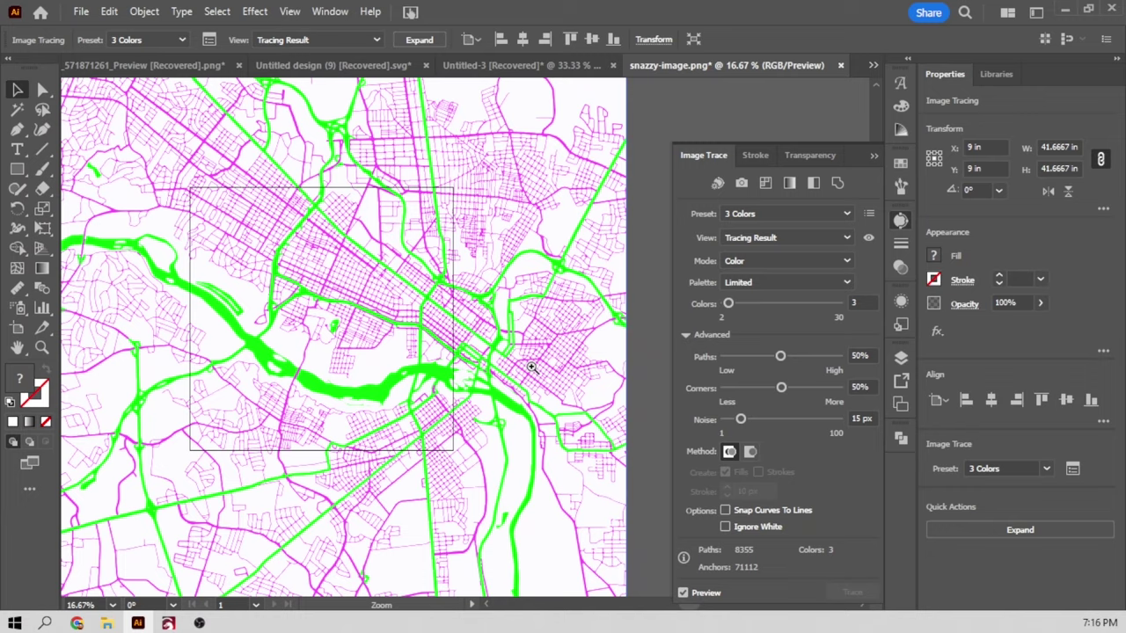
pyautogui.click(532, 367)
pyautogui.scroll(3, 532, 366)
pyautogui.hscroll(-2, 532, 369)
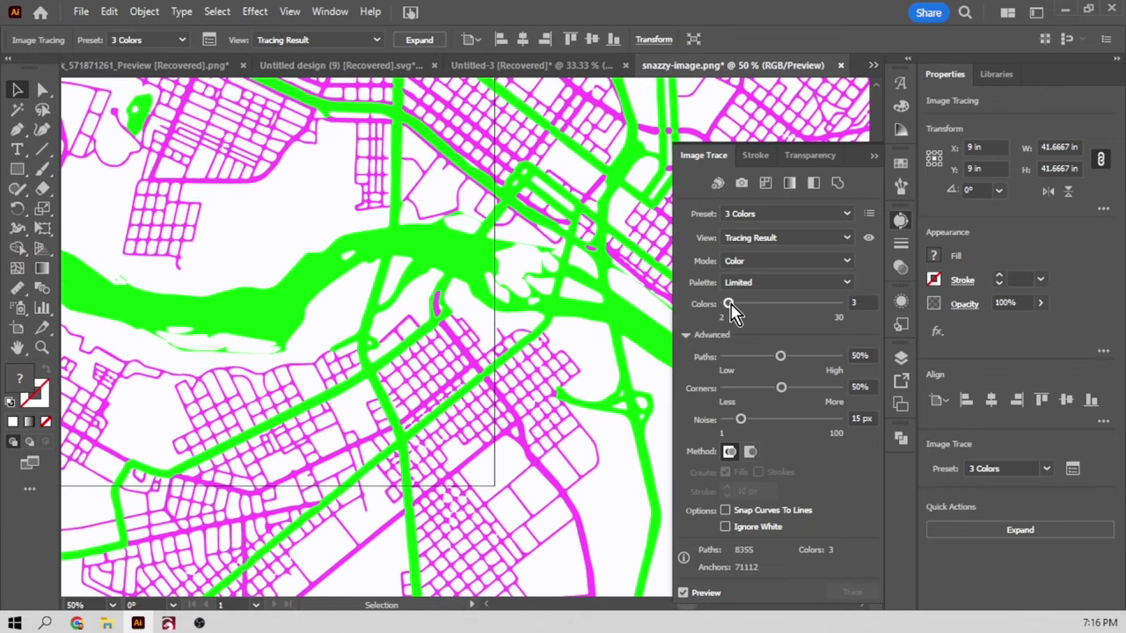
pyautogui.moveTo(731, 303); pyautogui.dragTo(739, 305)
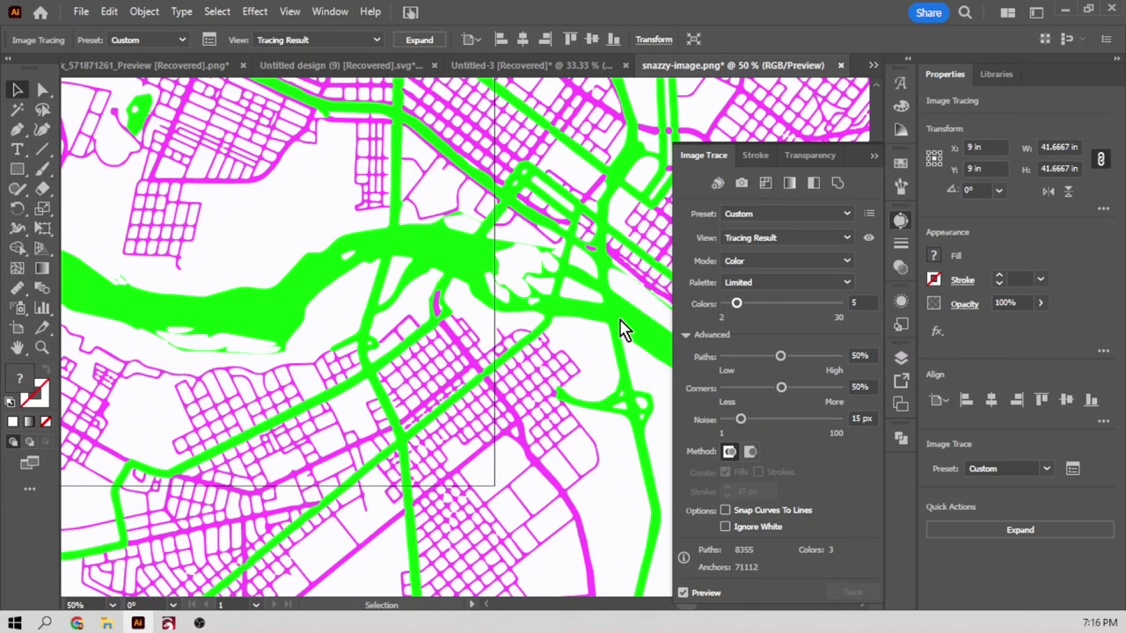
pyautogui.scroll(-5, 620, 355)
pyautogui.scroll(6, 620, 354)
pyautogui.scroll(-2, 620, 355)
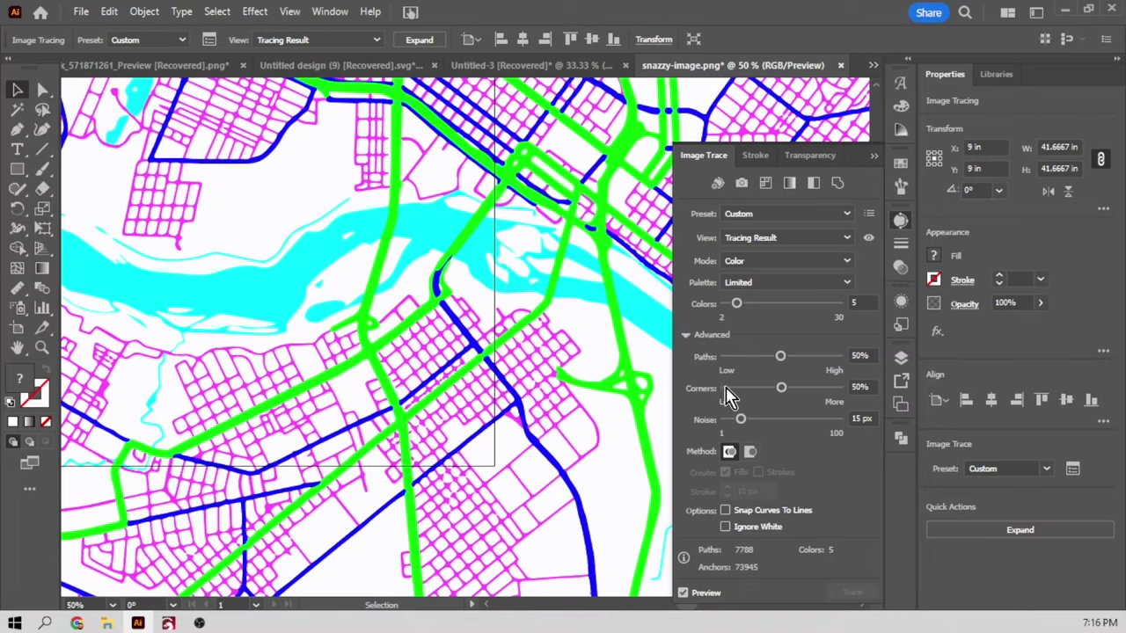
# Set the trace Noise to 5 px and refresh the preview.
pyautogui.click(854, 418)
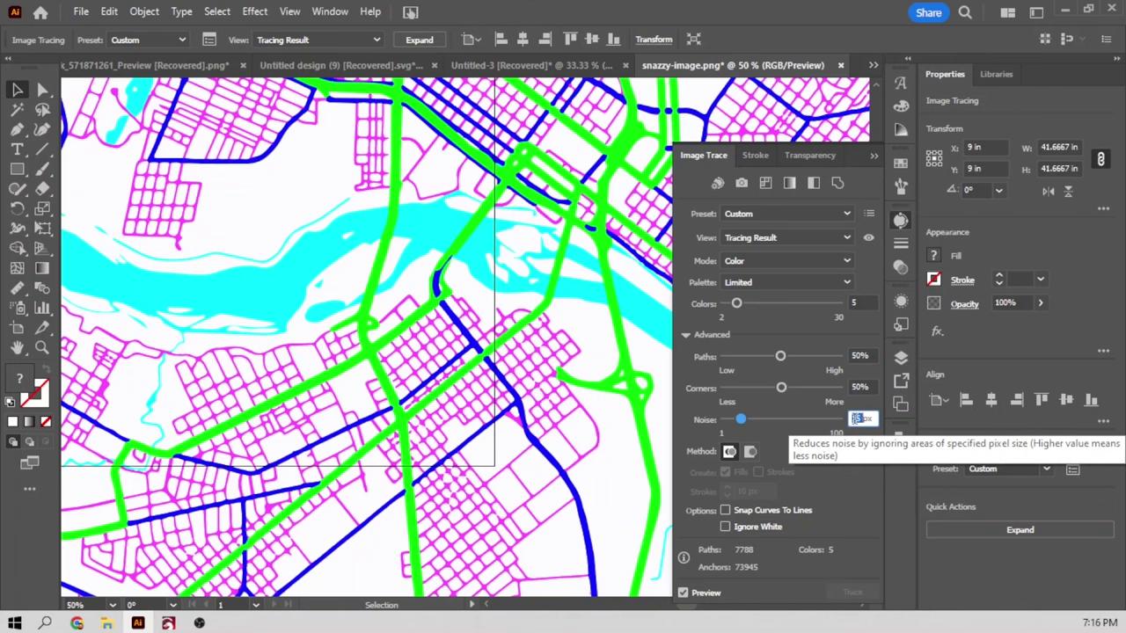
pyautogui.write('5')
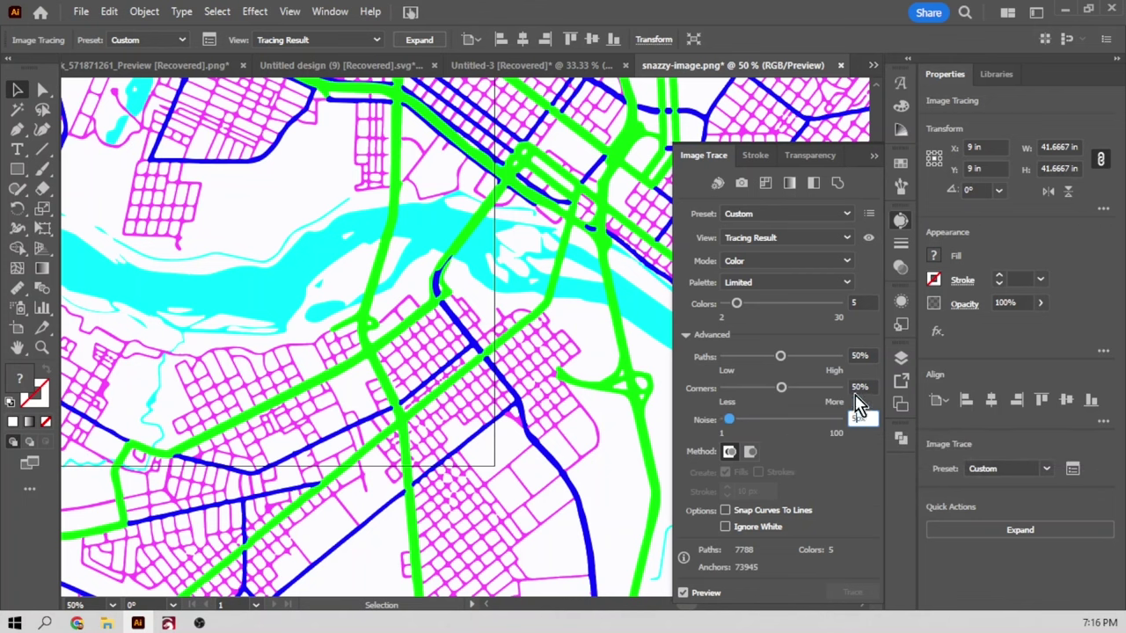
pyautogui.click(686, 602)
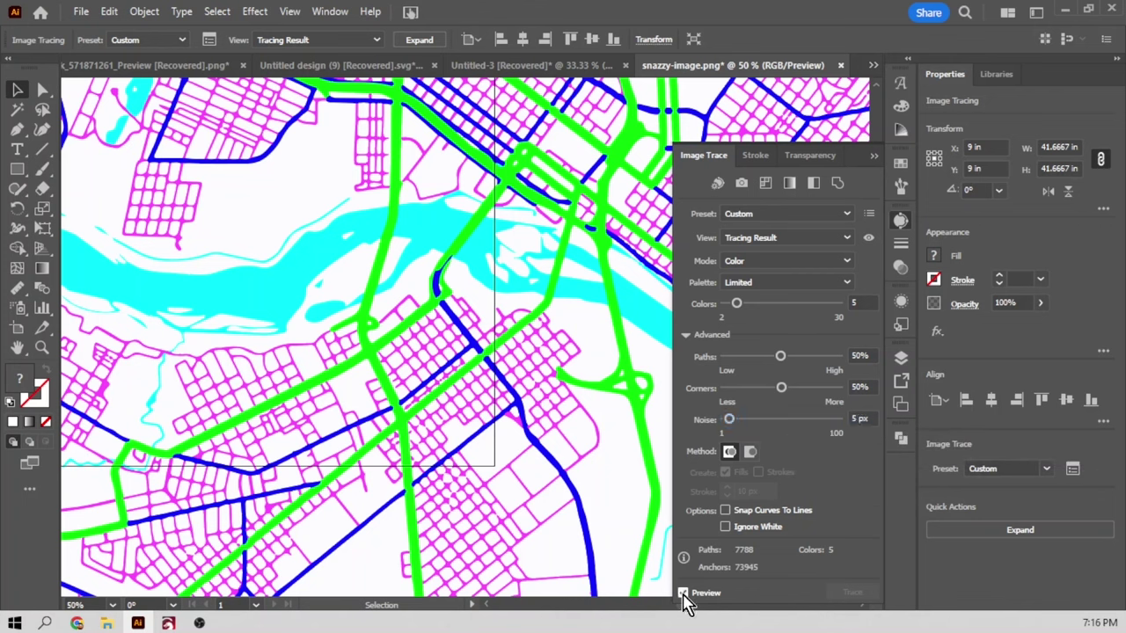
pyautogui.click(683, 594)
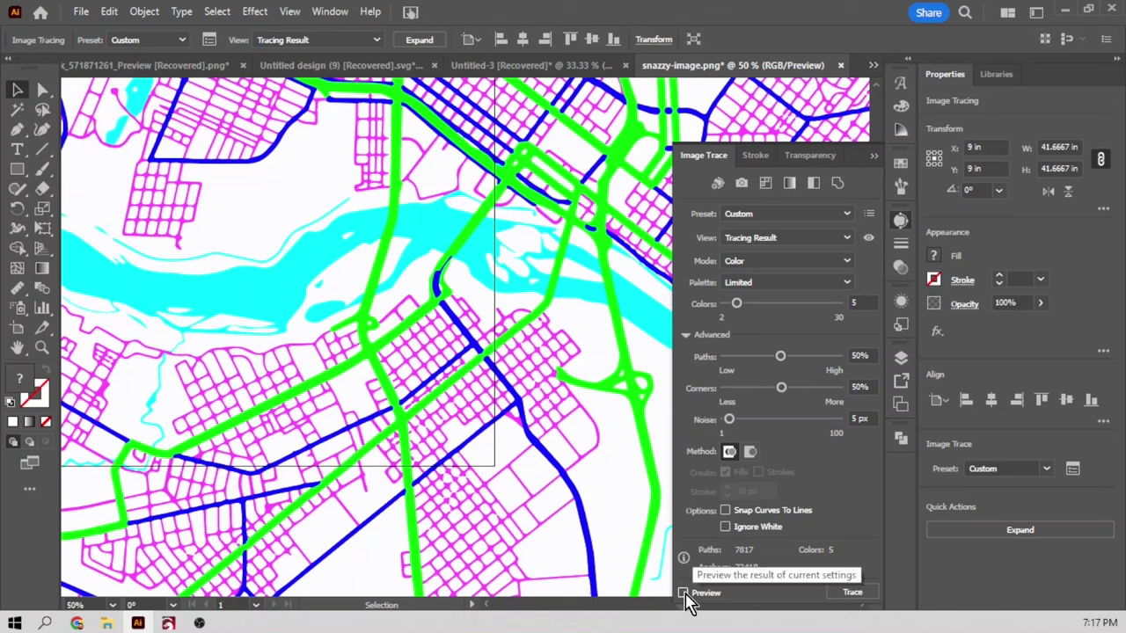
# Set Corners and Paths to 75% each and retrace the map.
pyautogui.click(859, 387)
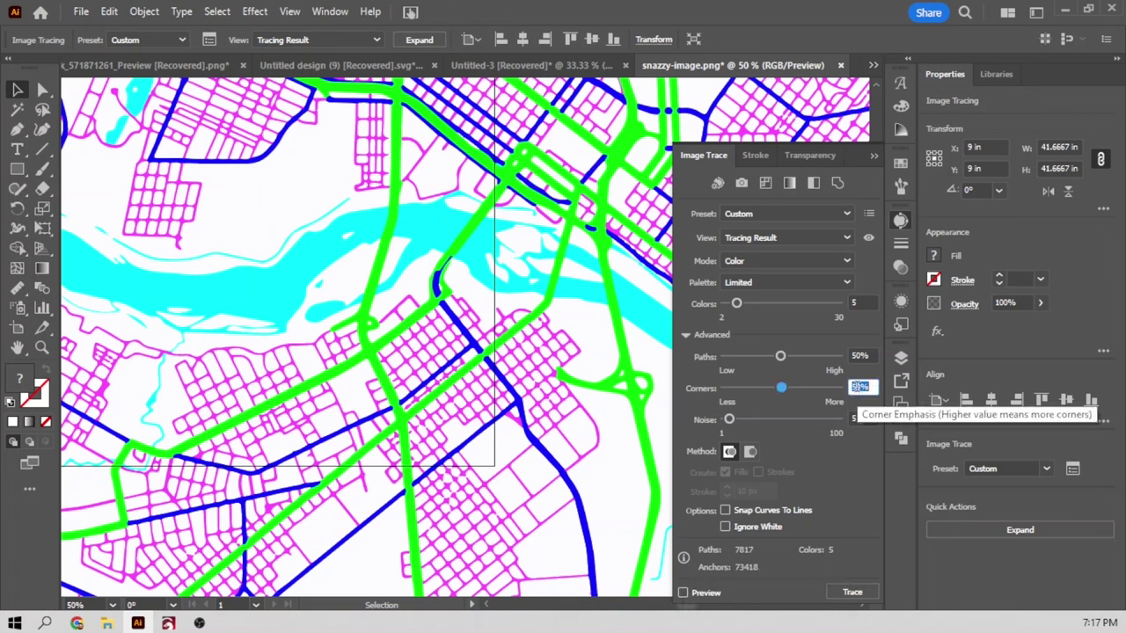
pyautogui.write('75')
pyautogui.click(855, 356)
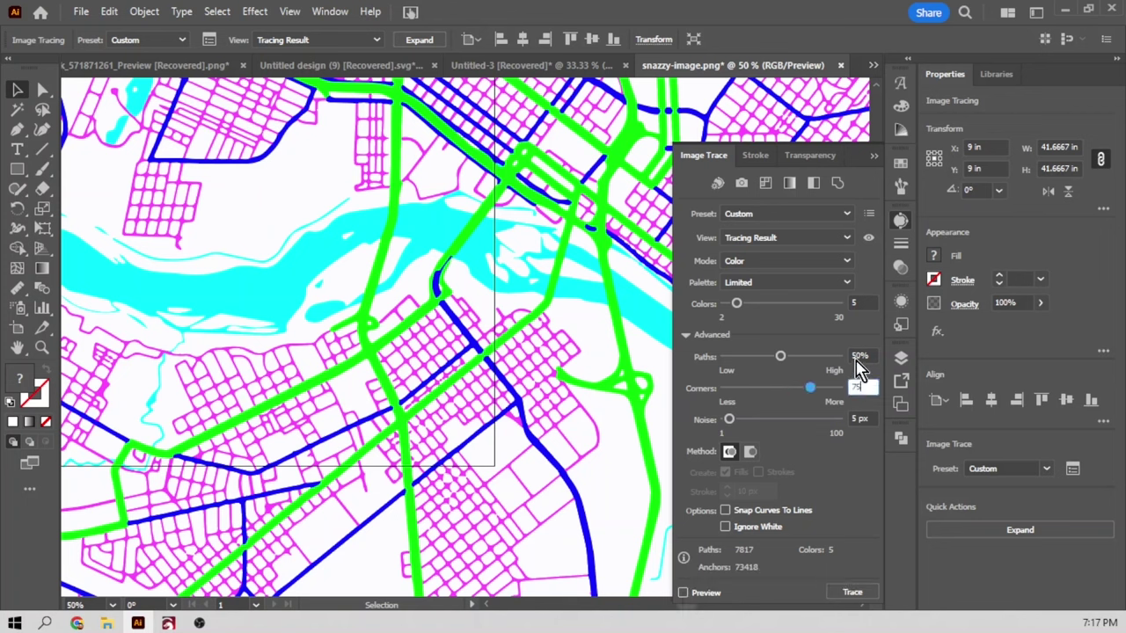
pyautogui.write('75')
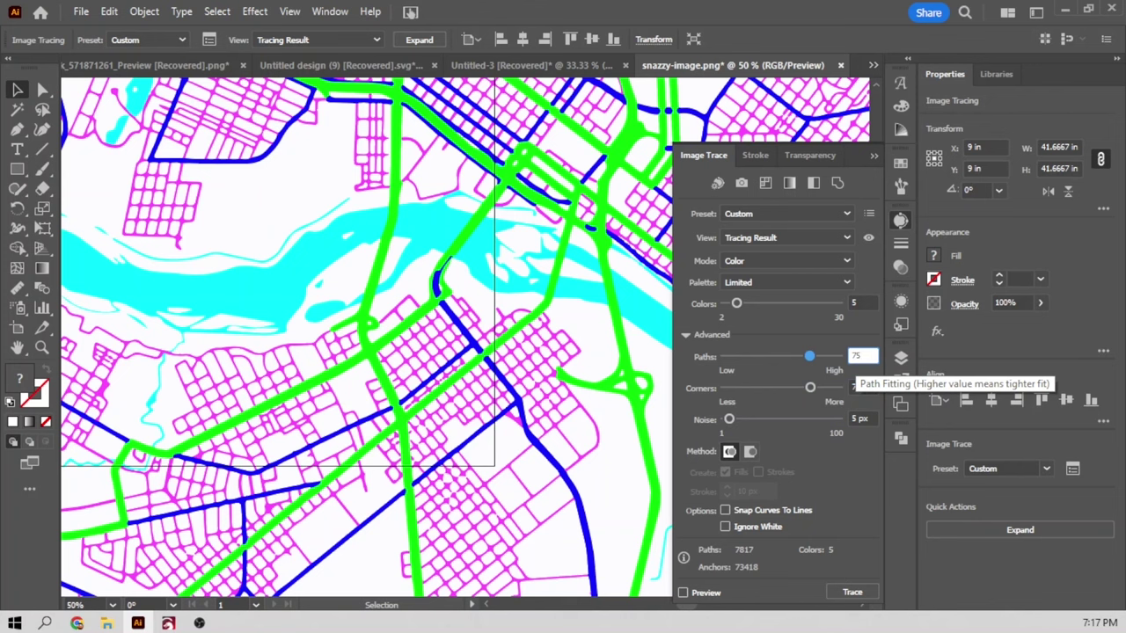
pyautogui.click(683, 593)
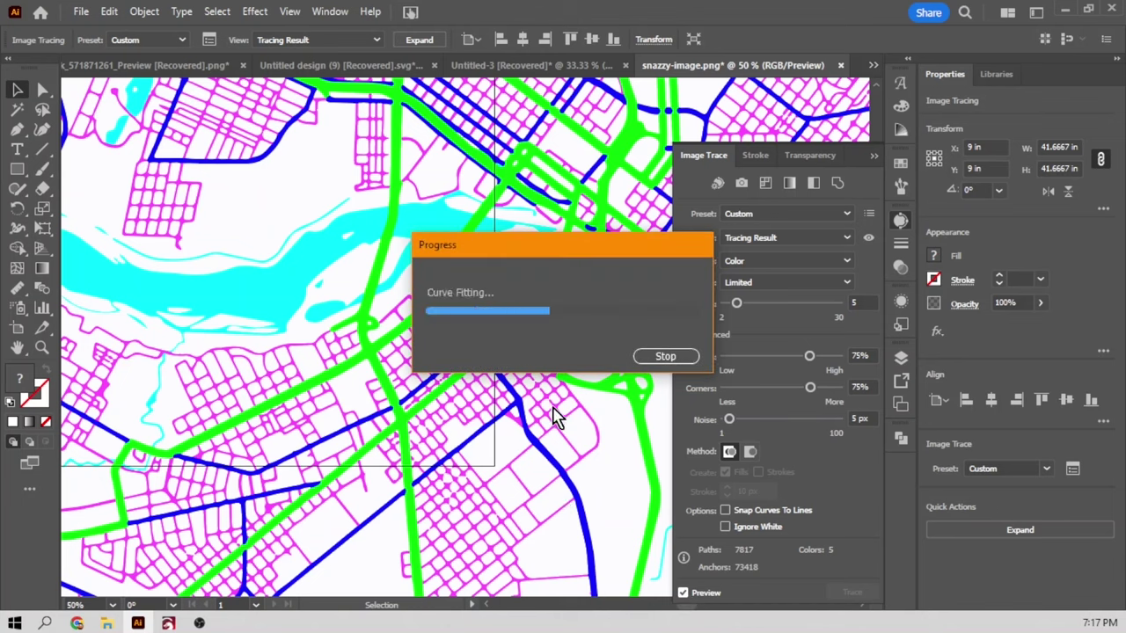
# Inspect the retraced street detail, then expand the 5-colour trace via Quick Actions Expand.
pyautogui.click(533, 388)
pyautogui.click(532, 387)
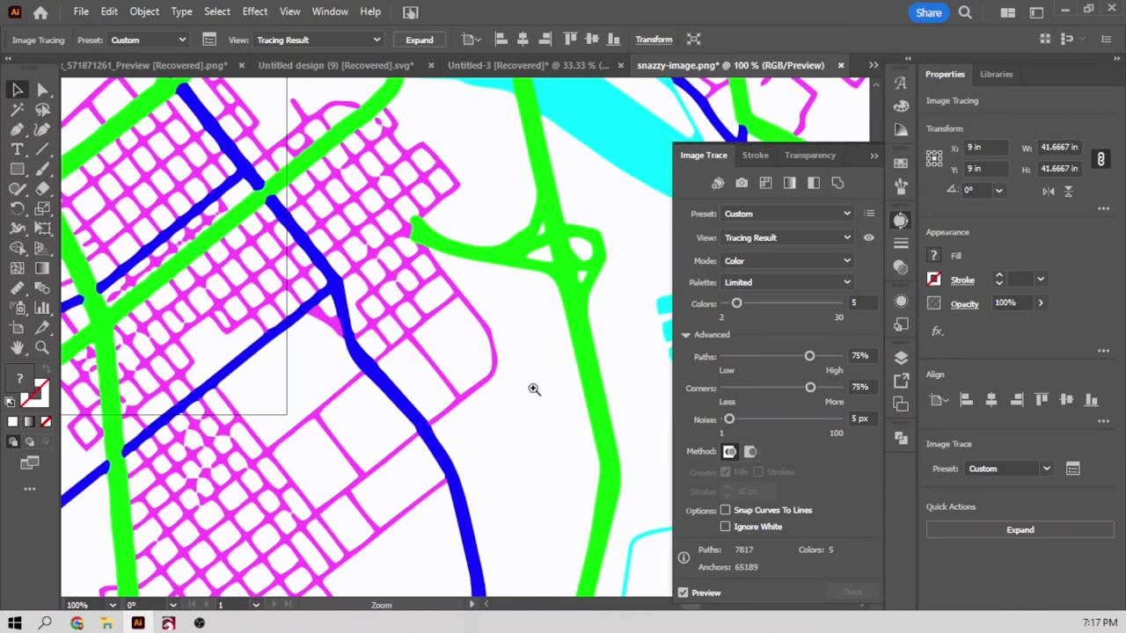
pyautogui.click(533, 391)
pyautogui.keyDown('alt'); pyautogui.click(533, 394); pyautogui.keyUp('alt')
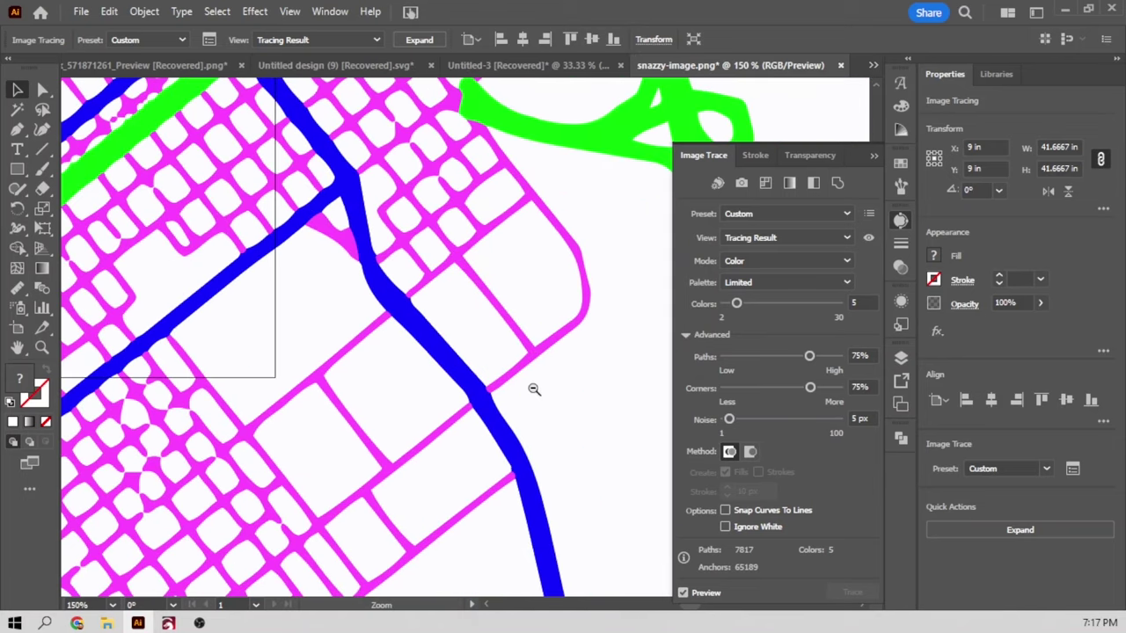
pyautogui.keyDown('alt'); pyautogui.click(533, 390); pyautogui.keyUp('alt')
pyautogui.keyDown('alt'); pyautogui.click(533, 388); pyautogui.keyUp('alt')
pyautogui.keyDown('alt'); pyautogui.click(533, 388); pyautogui.keyUp('alt')
pyautogui.keyDown('alt'); pyautogui.click(533, 388); pyautogui.keyUp('alt')
pyautogui.keyDown('alt'); pyautogui.click(532, 388); pyautogui.keyUp('alt')
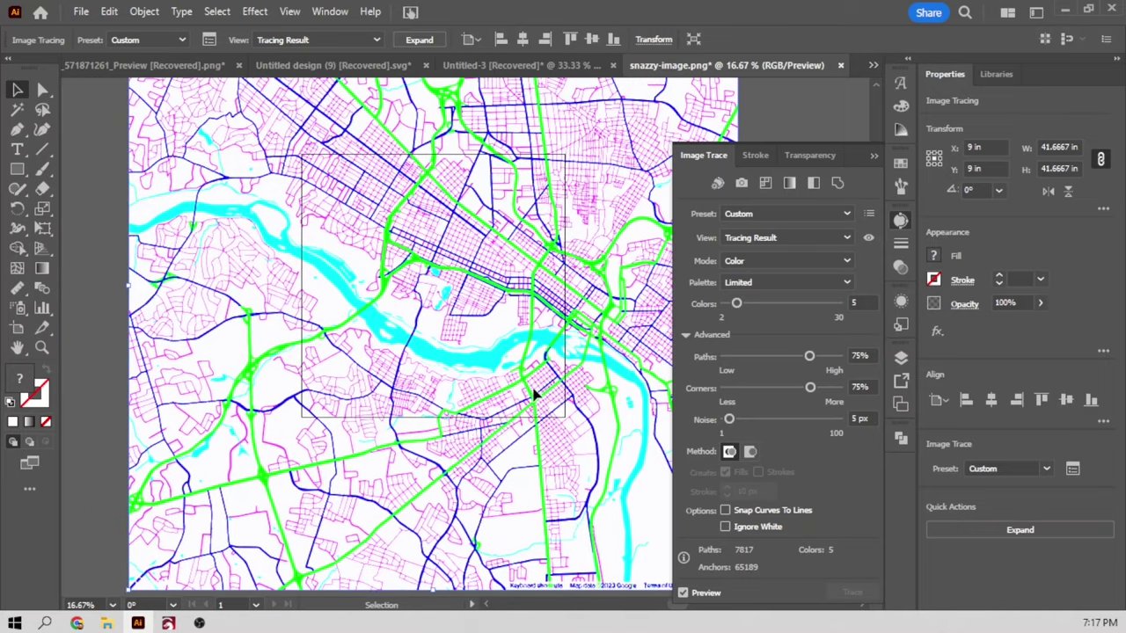
pyautogui.keyDown('alt'); pyautogui.click(533, 395); pyautogui.keyUp('alt')
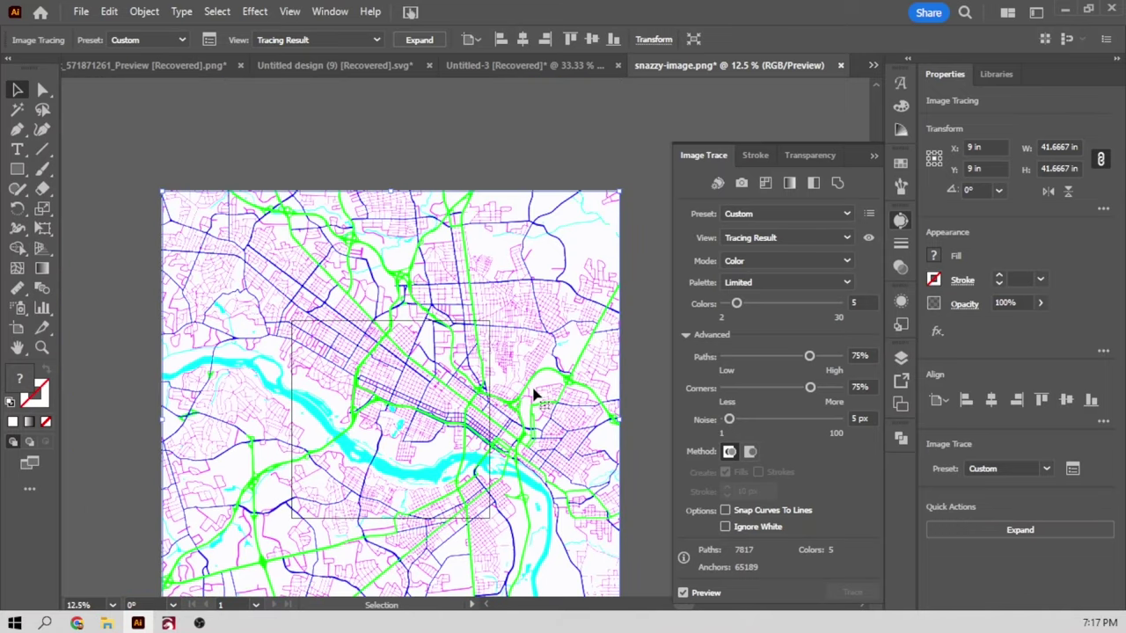
pyautogui.scroll(-1, 533, 395)
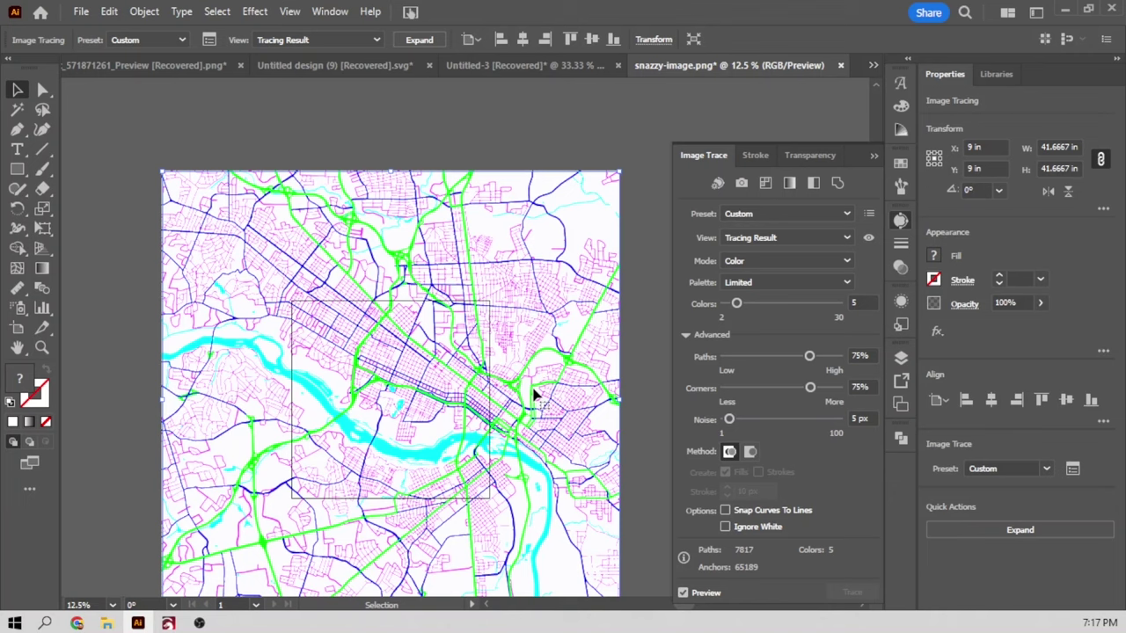
pyautogui.click(533, 395)
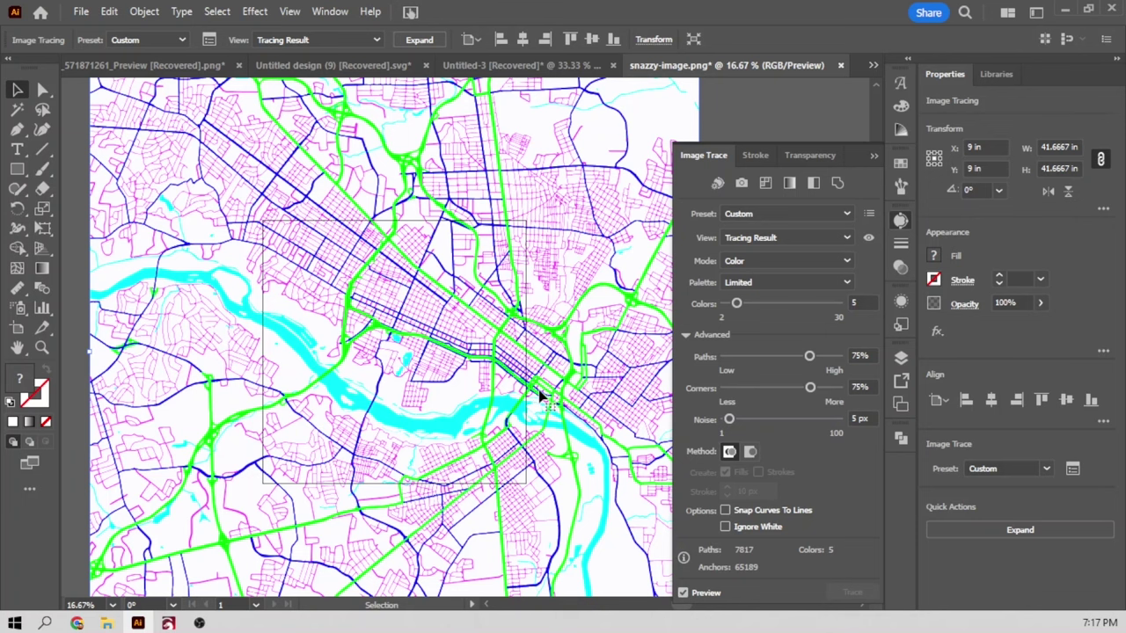
pyautogui.click(974, 531)
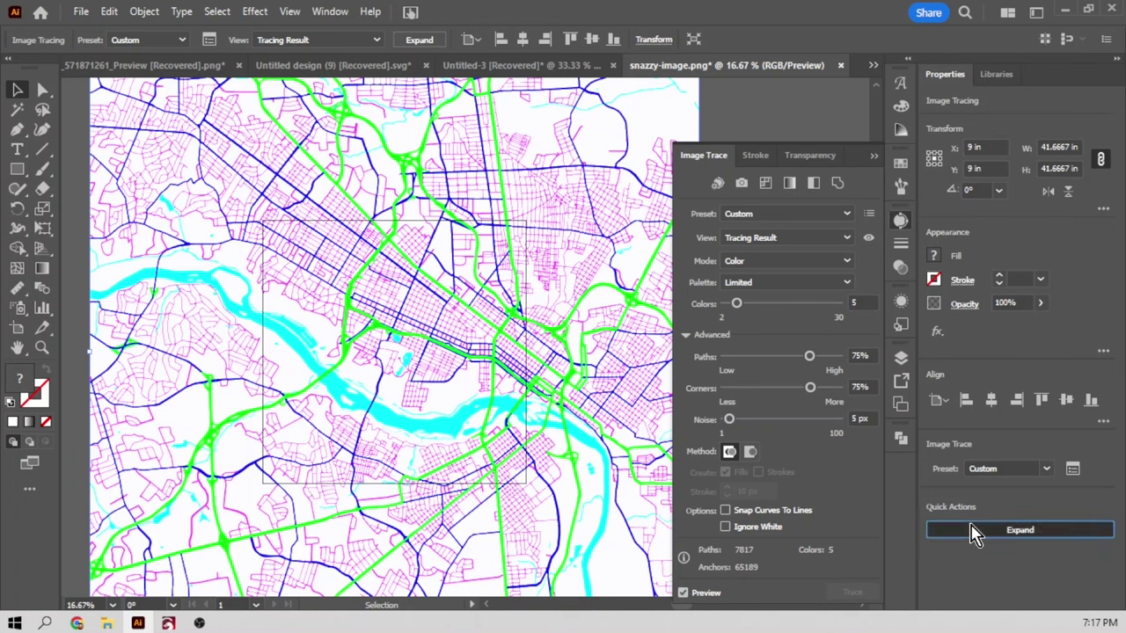